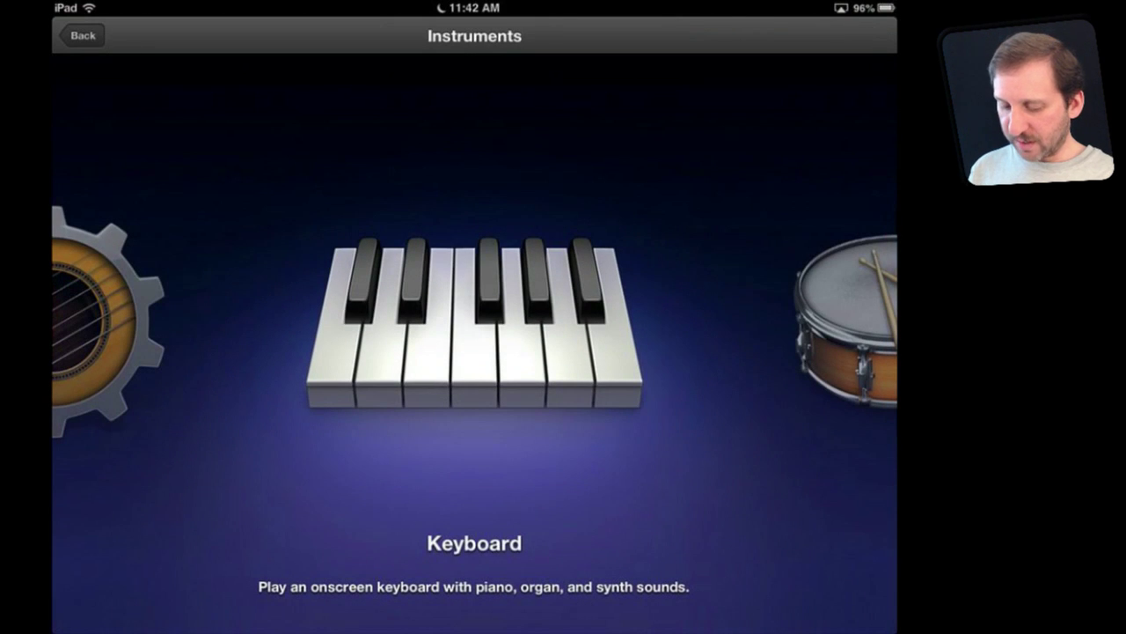
- Open the Keyboard instrument from the carousel to load a Grand Piano
scroll(475, 326, "left", 5)
scroll(475, 325, "right", 5)
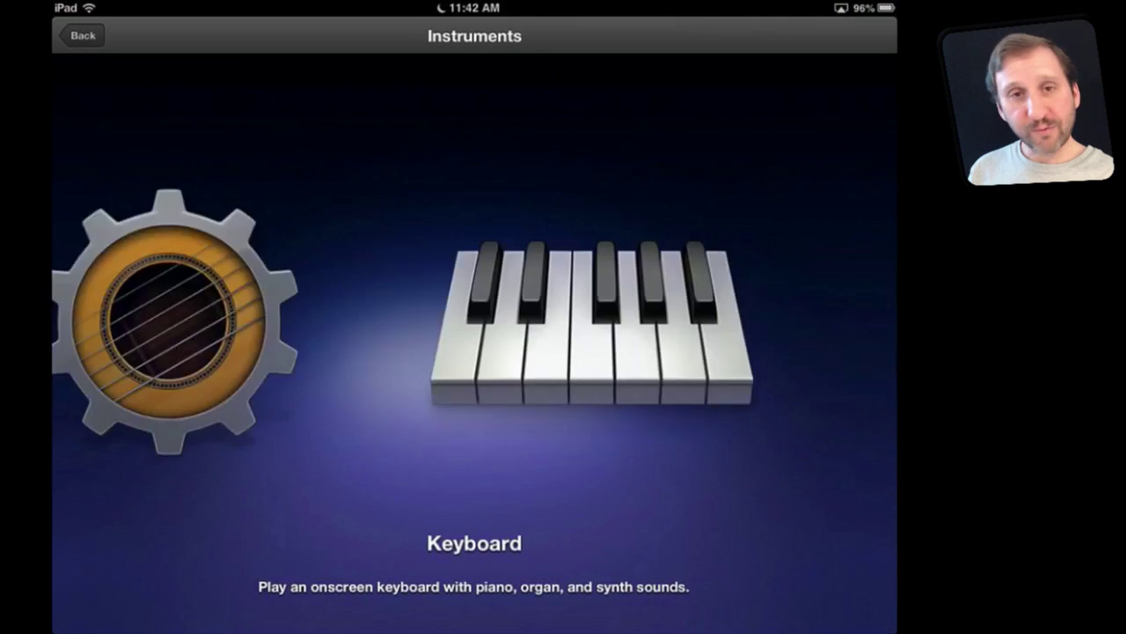
left_click(458, 326)
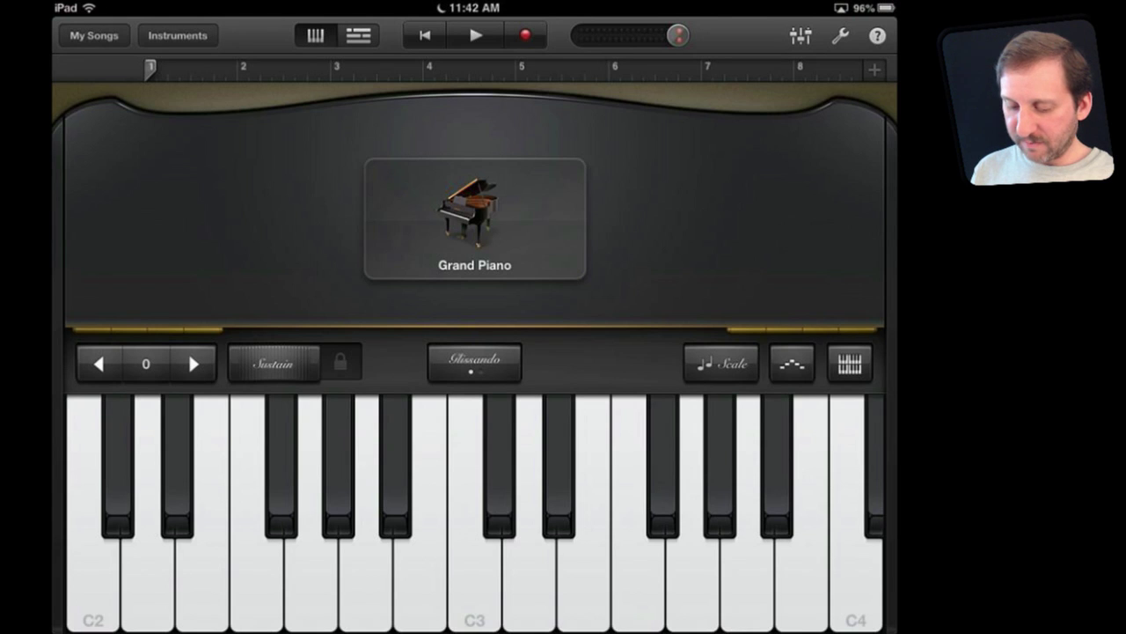
- Play C3 on the Grand Piano, then C3 and E3 together
left_click(474, 572)
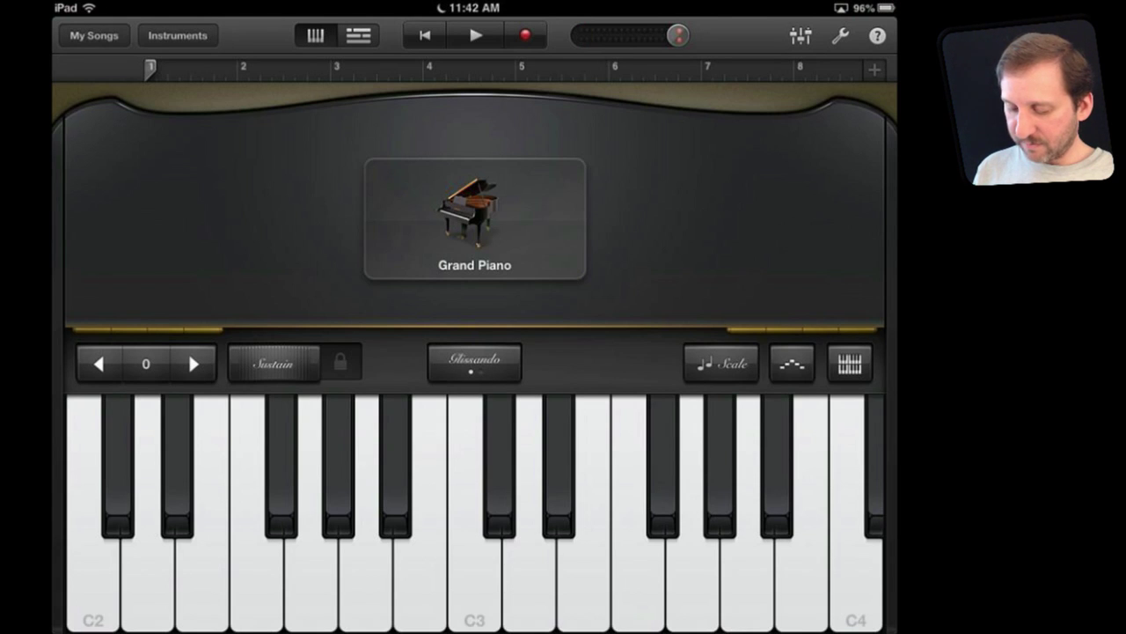
left_click(474, 572)
left_click(584, 572)
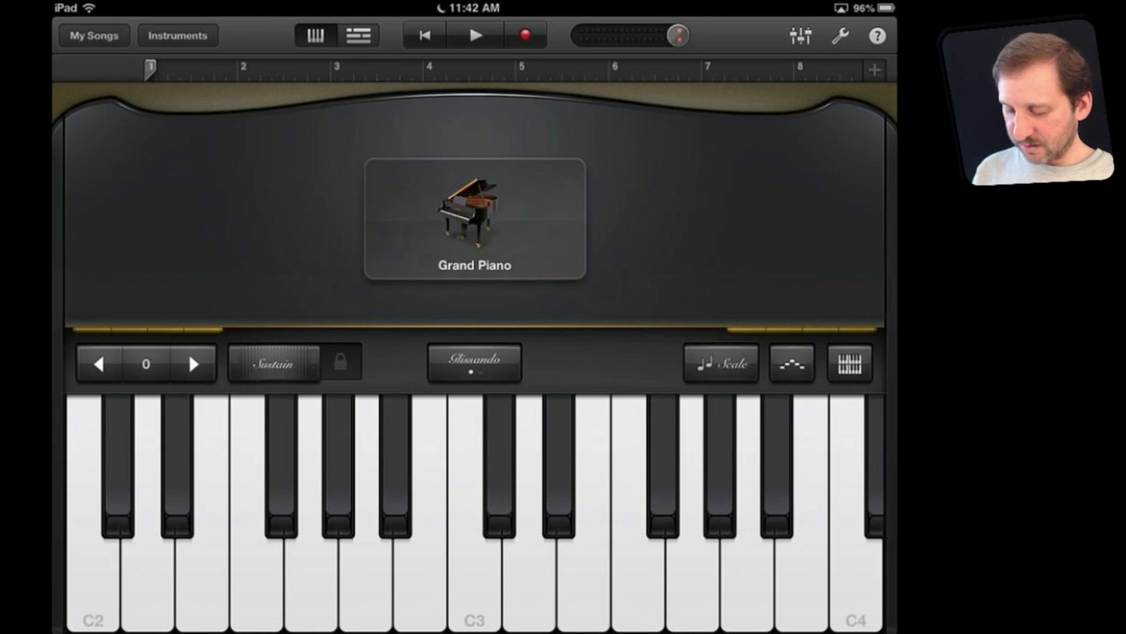
- Play a run from C3 up to A3 and back down to C3
left_click(474, 571)
left_click(529, 572)
left_click(583, 572)
left_click(638, 572)
left_click(747, 572)
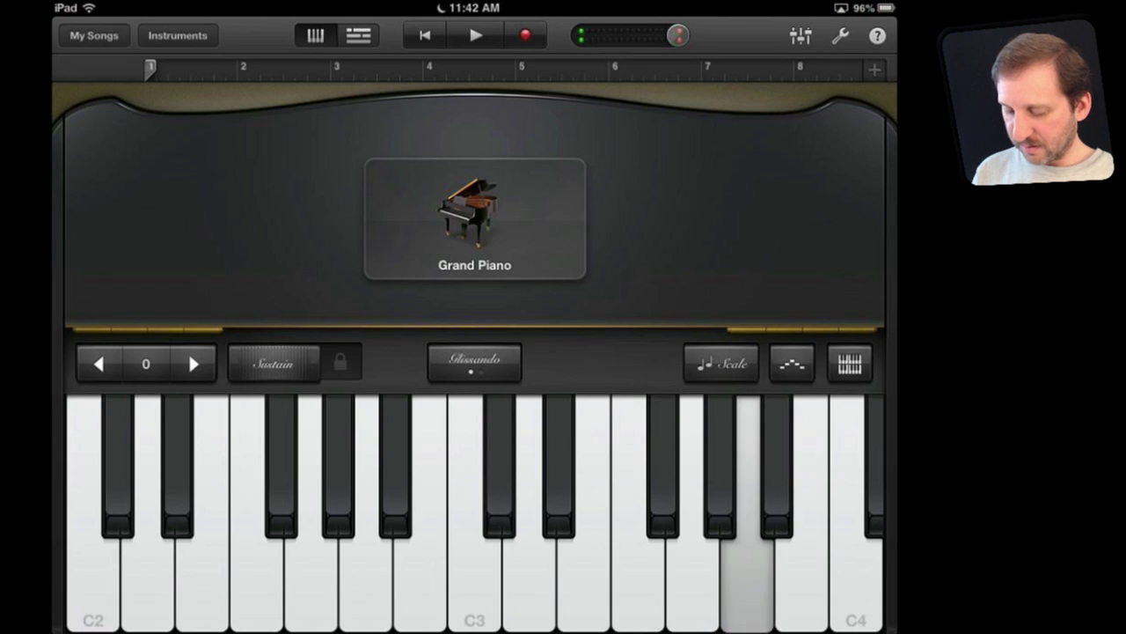
left_click(638, 572)
left_click(528, 572)
left_click(475, 572)
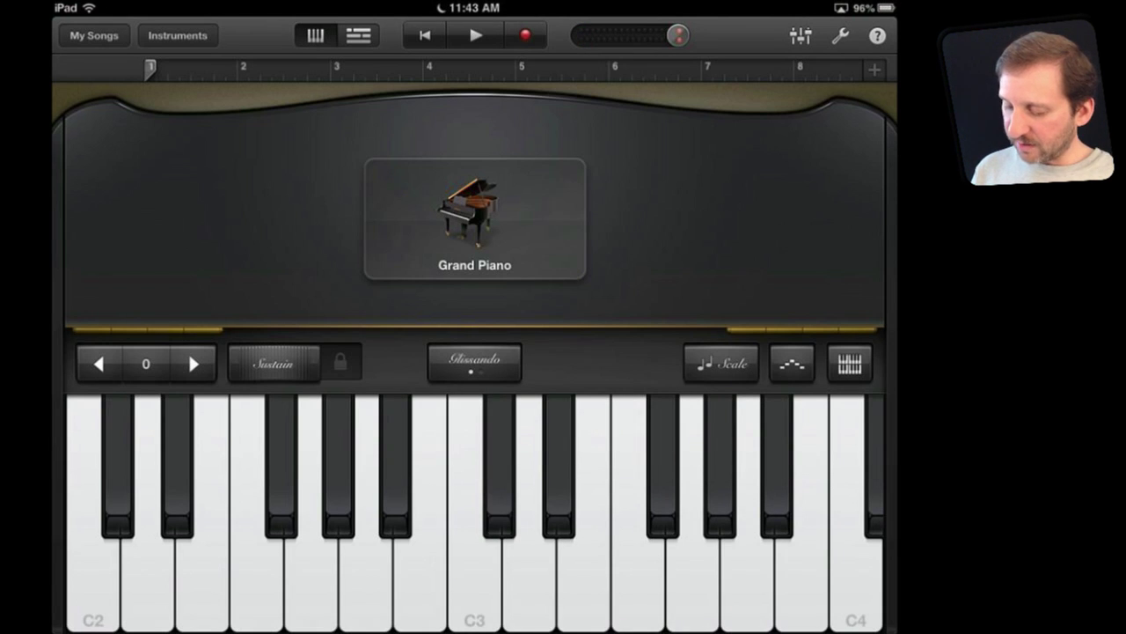
left_click(849, 362)
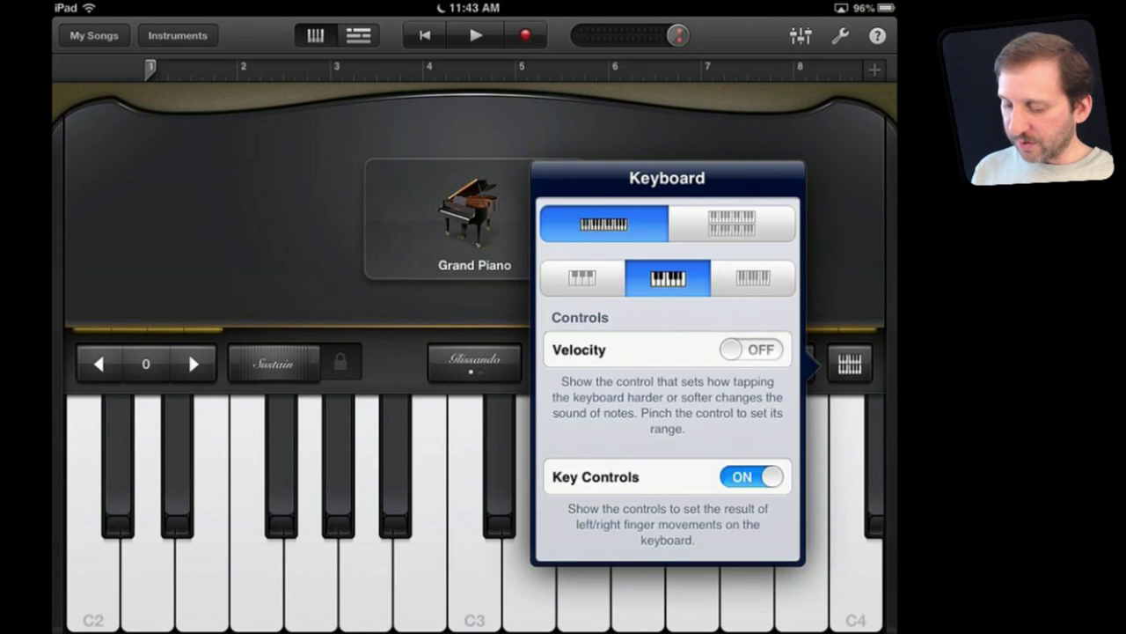
- Try two stacked keyboards, then return to a single keyboard with the instrument panel
left_click(732, 223)
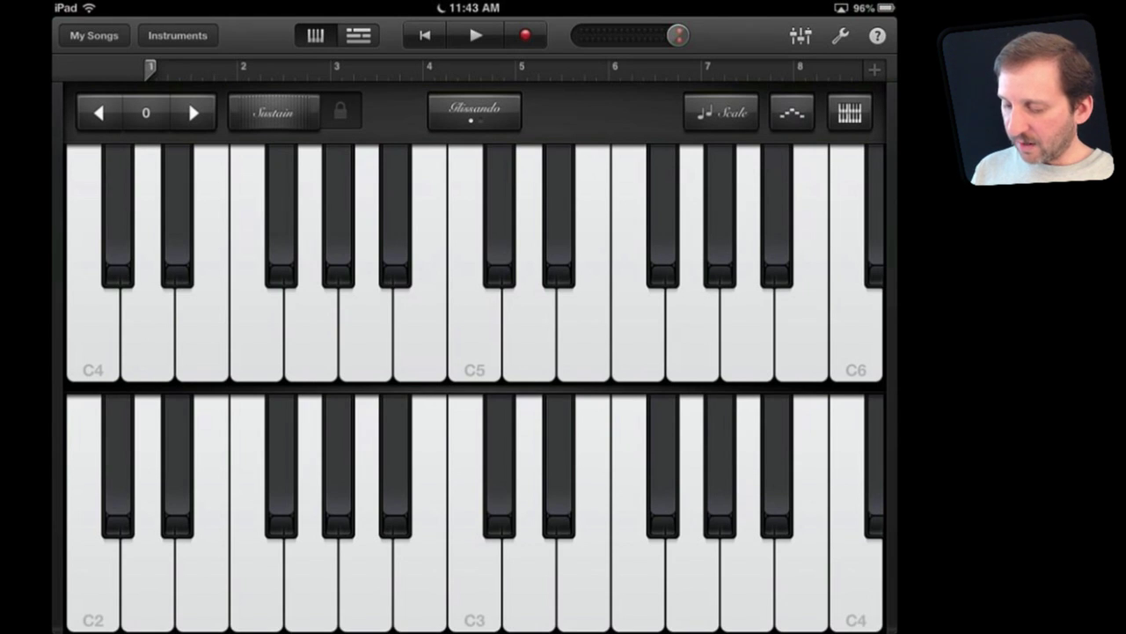
left_click(849, 112)
left_click(595, 86)
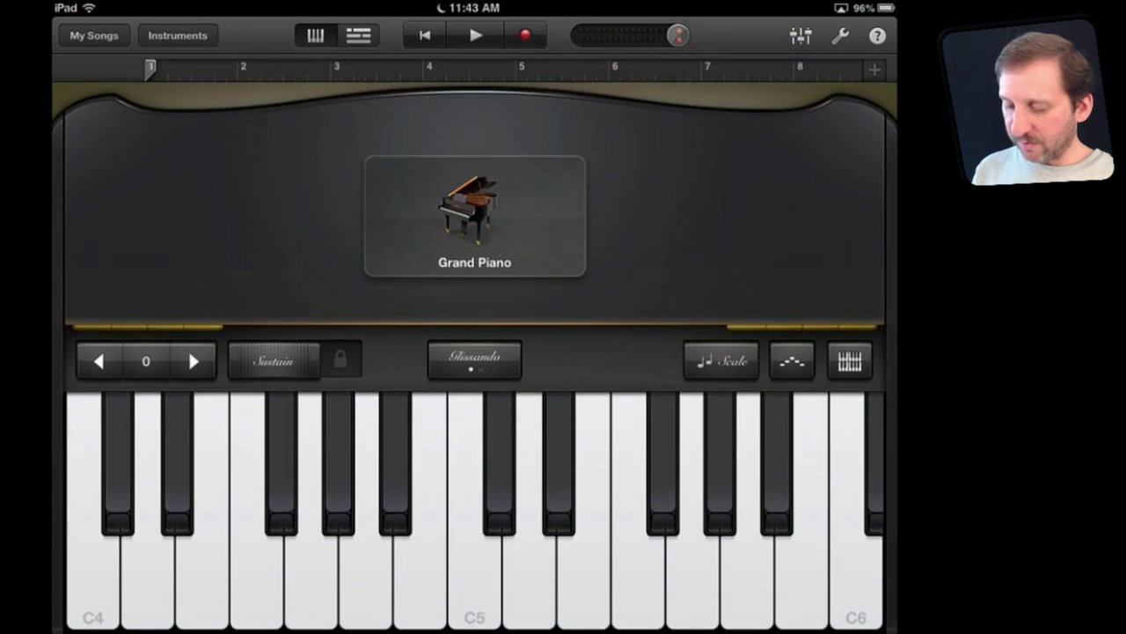
- Try larger and narrower key sizes, then settle on medium keys and close the settings
left_click(849, 363)
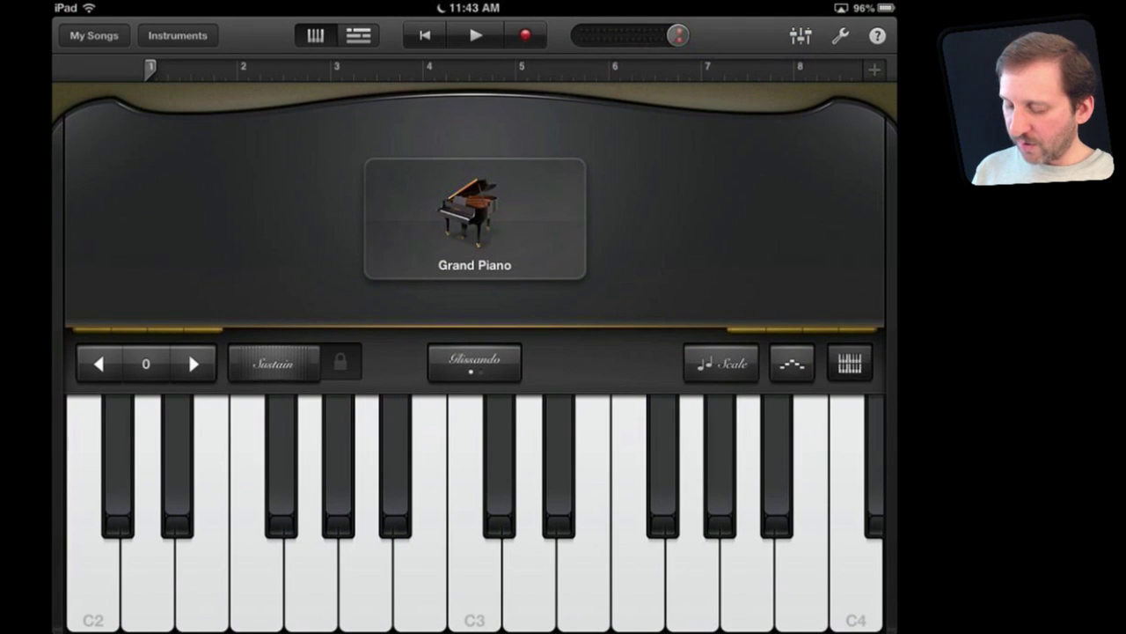
left_click(581, 278)
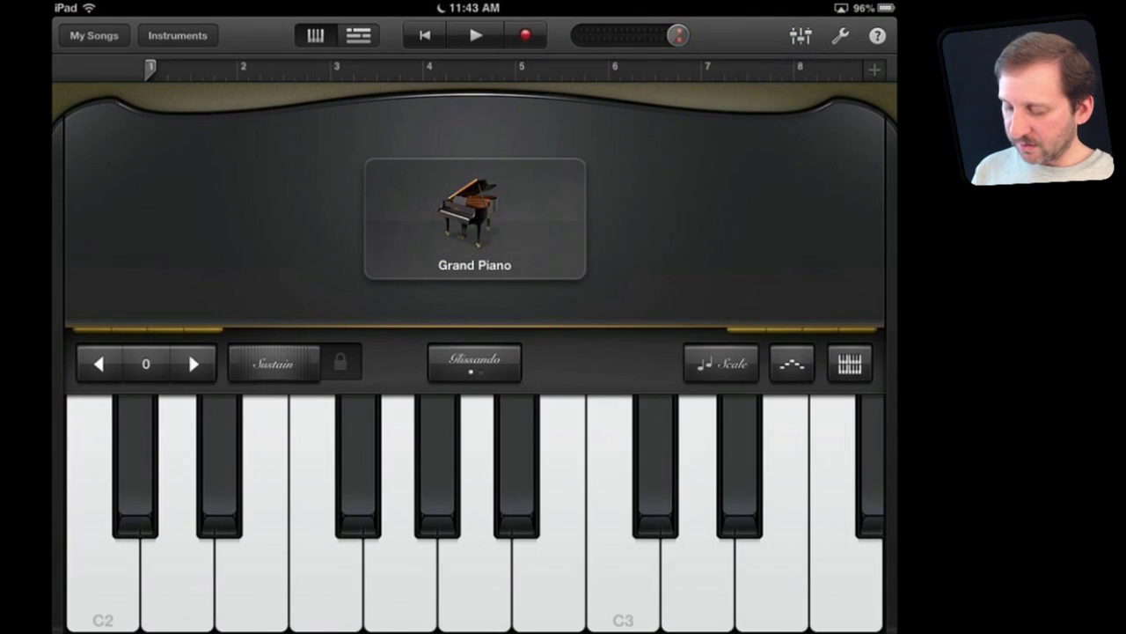
left_click(849, 362)
left_click(754, 275)
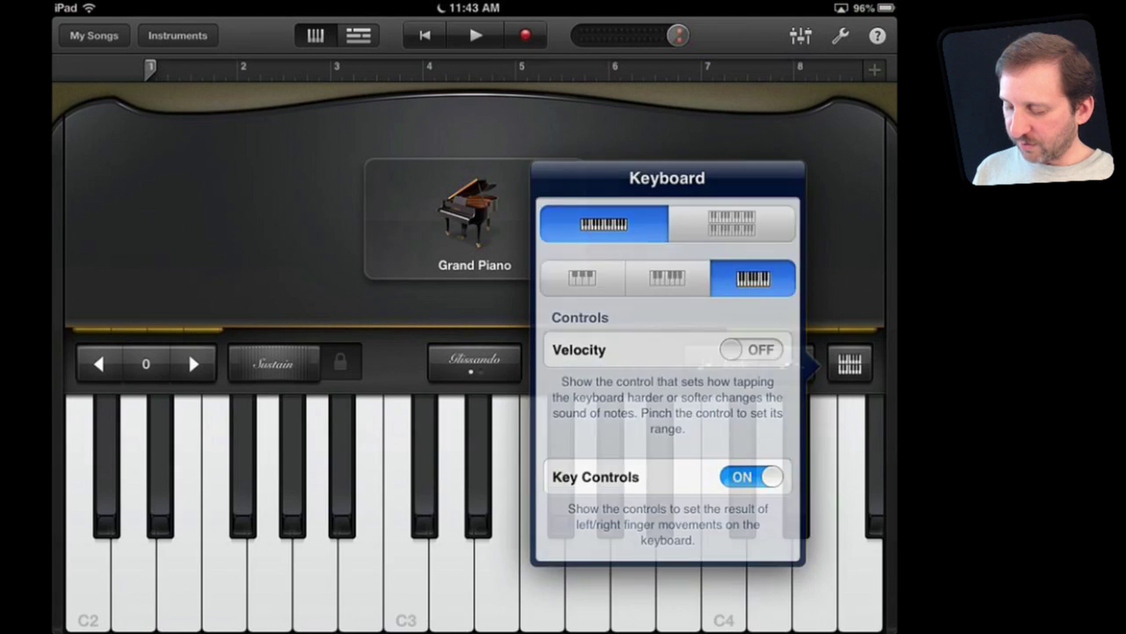
left_click(849, 362)
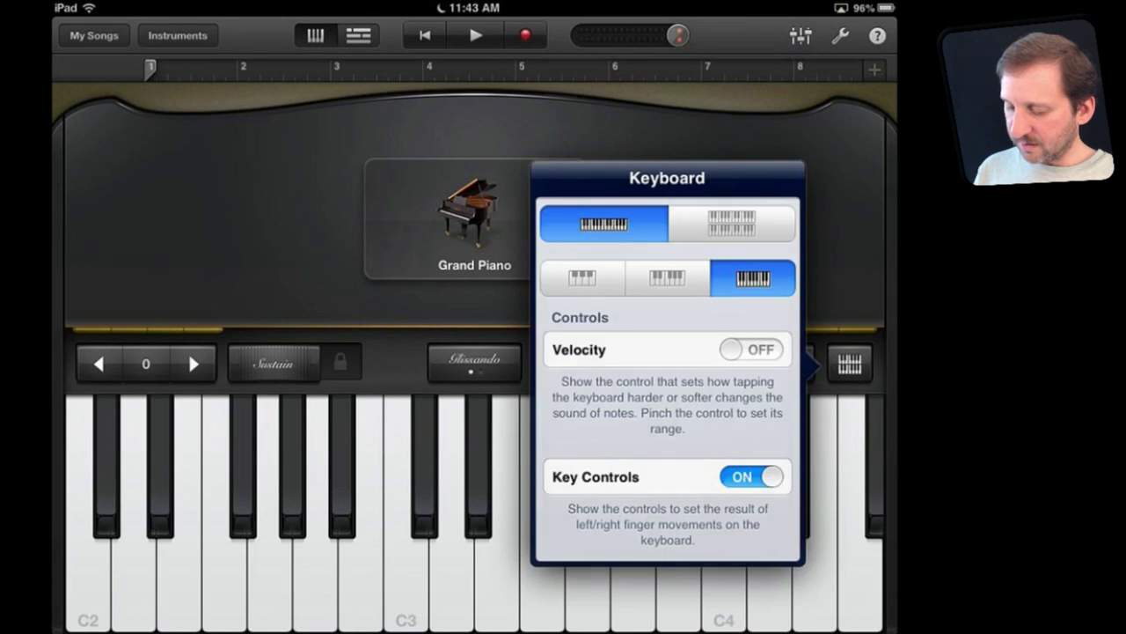
left_click(667, 278)
left_click(849, 362)
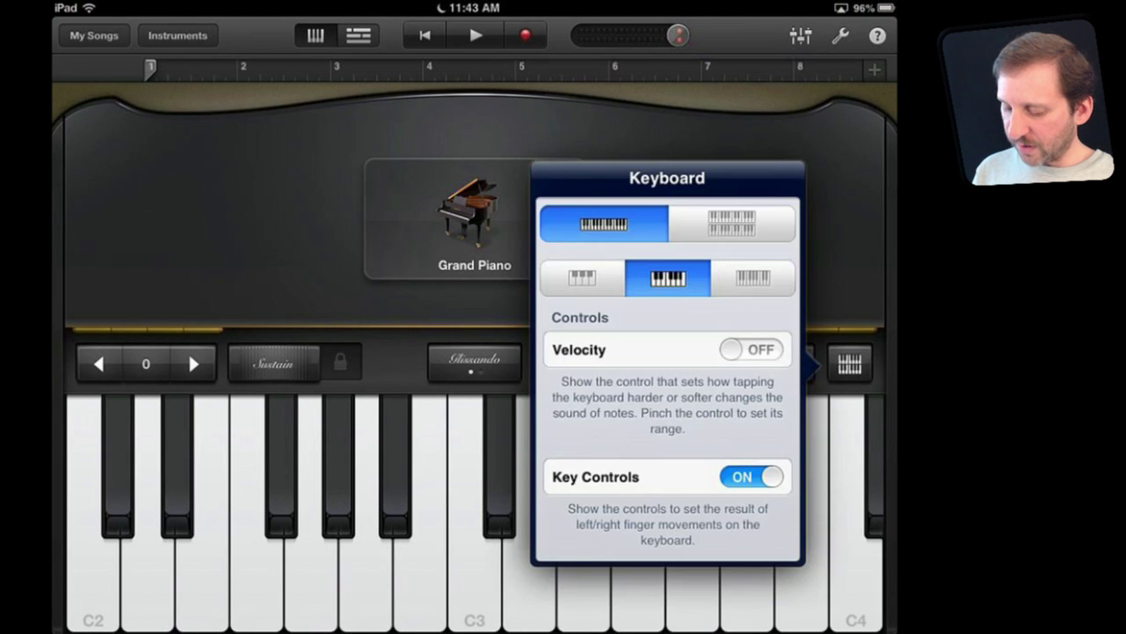
left_click(850, 363)
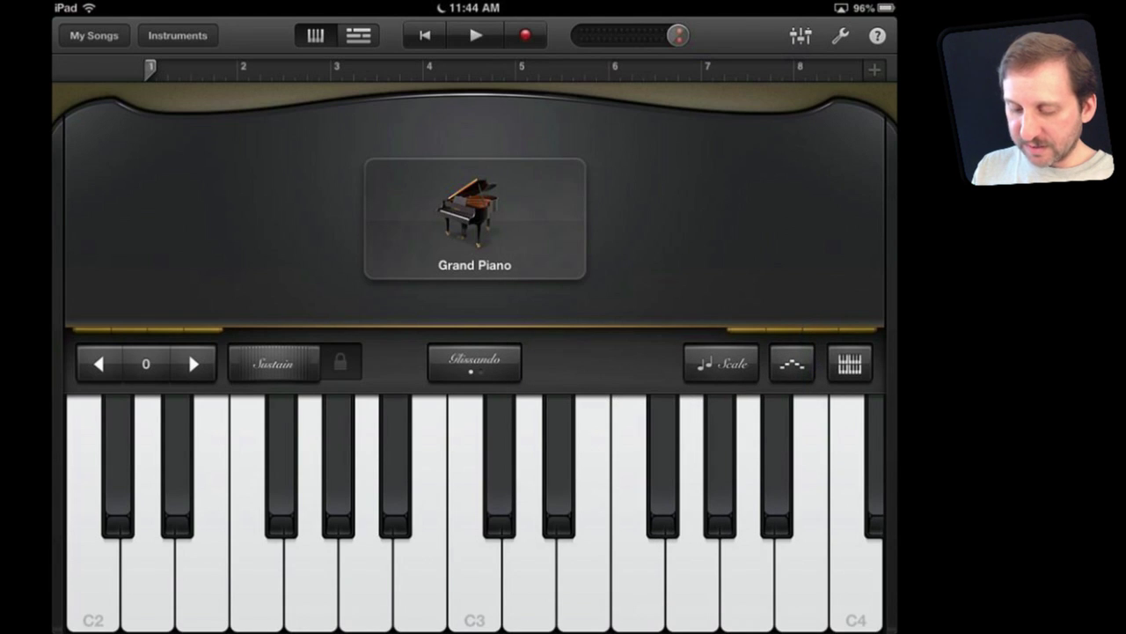
left_click(193, 364)
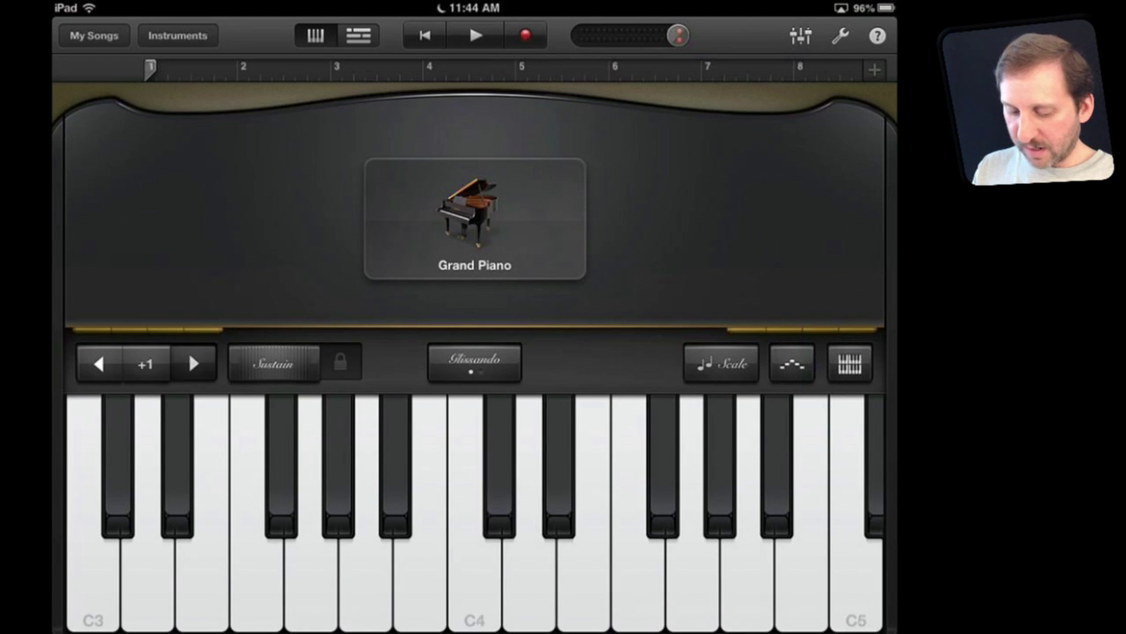
left_click(194, 363)
left_click(98, 364)
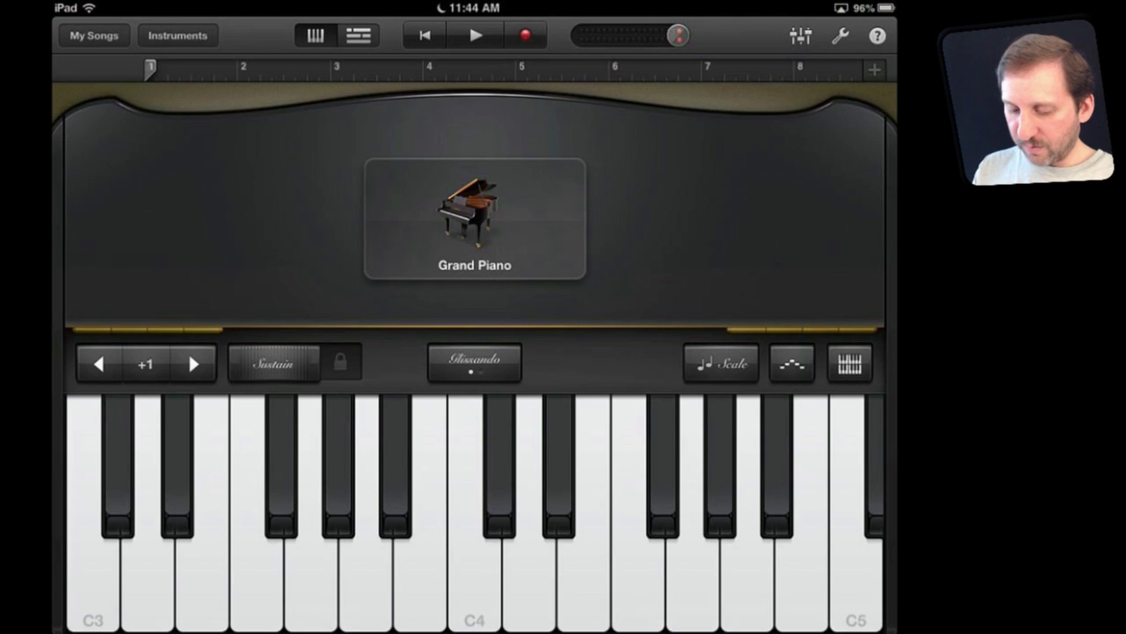
left_click(99, 364)
left_click(474, 563)
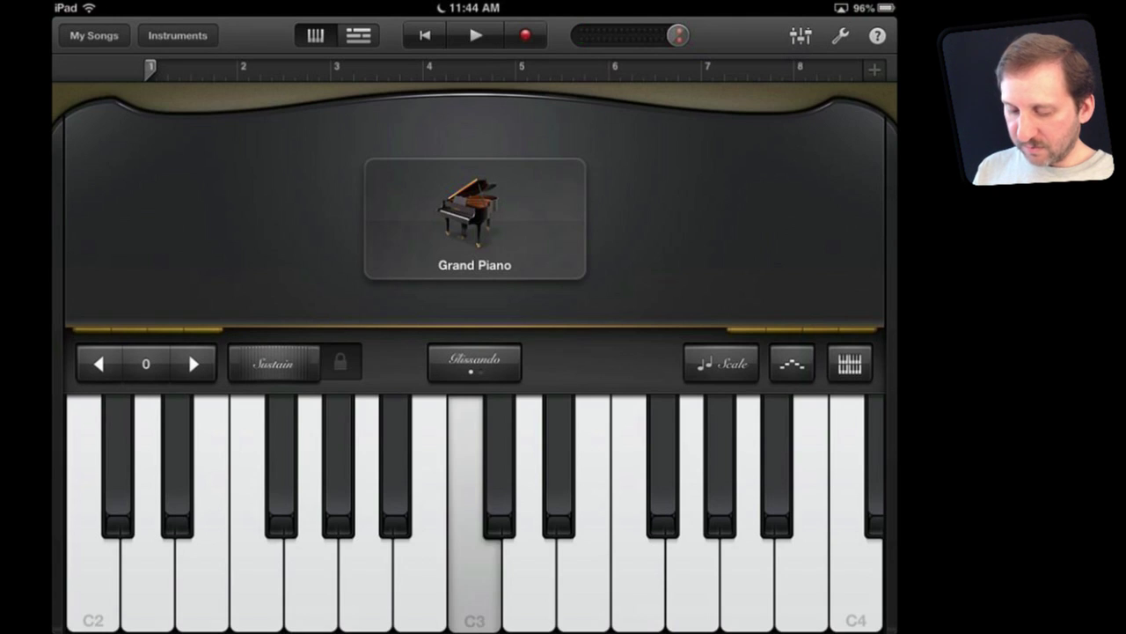
left_click(194, 363)
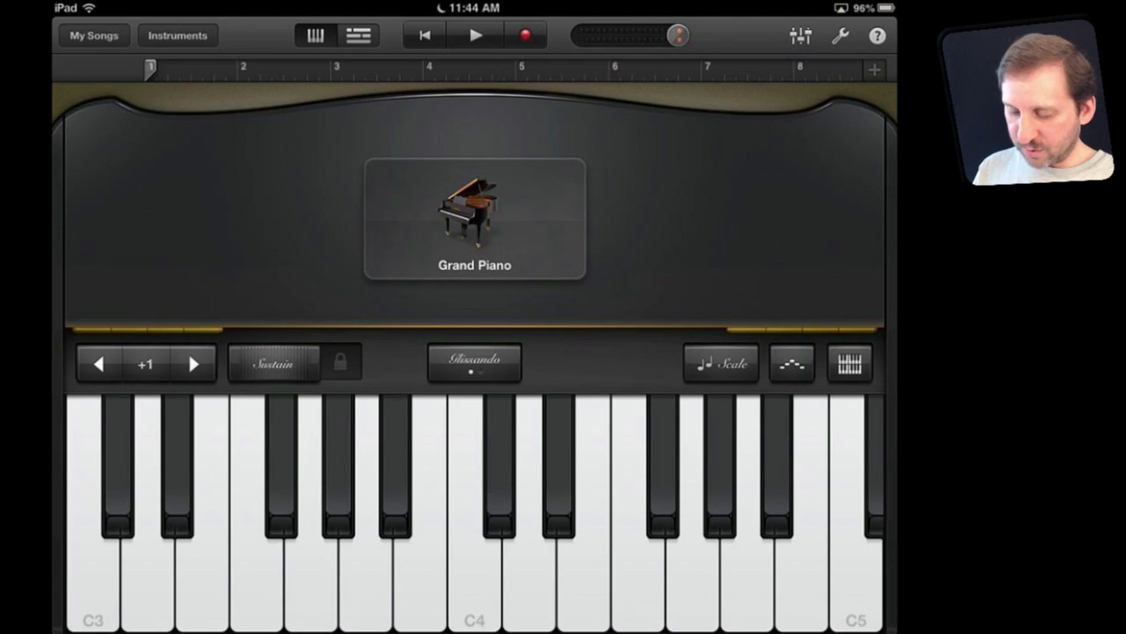
left_click(474, 563)
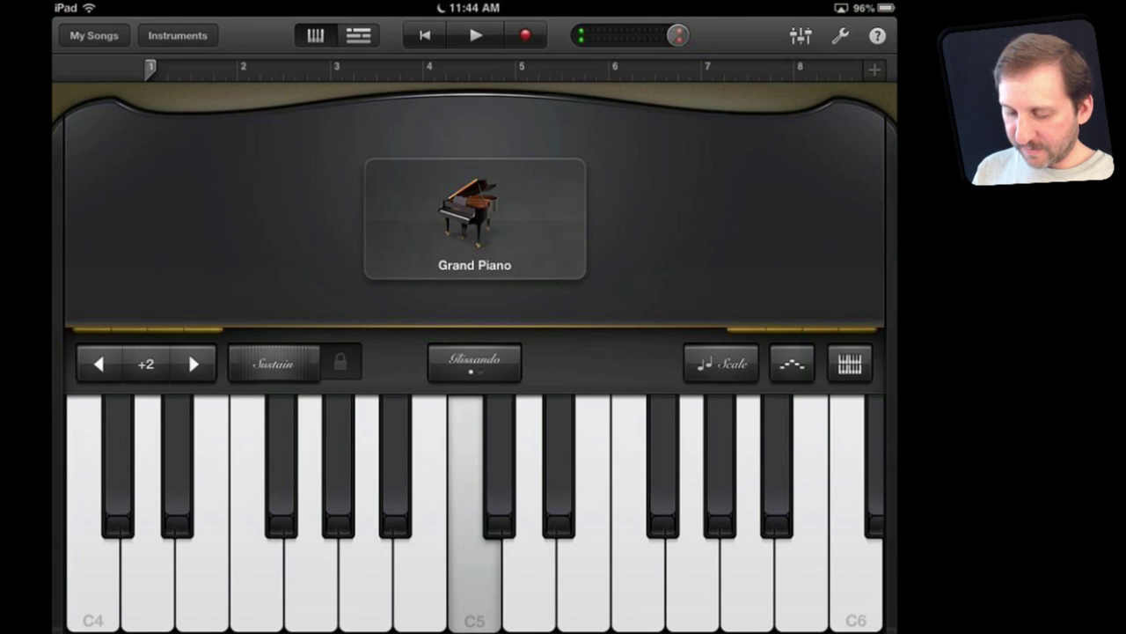
left_click(99, 363)
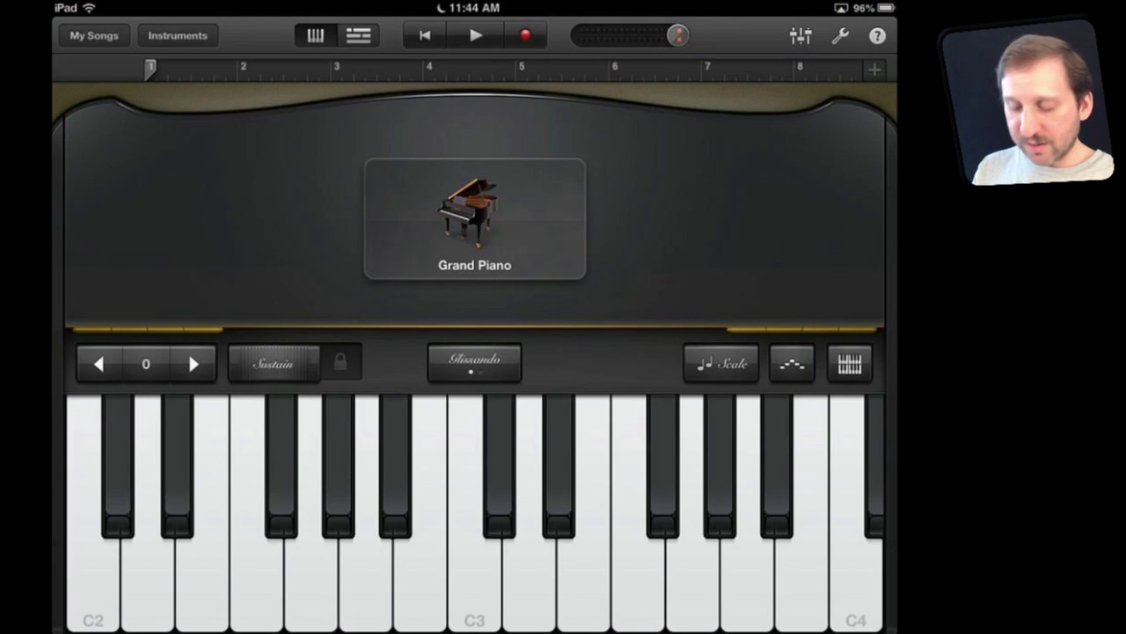
left_click_drag(273, 364, 314, 363)
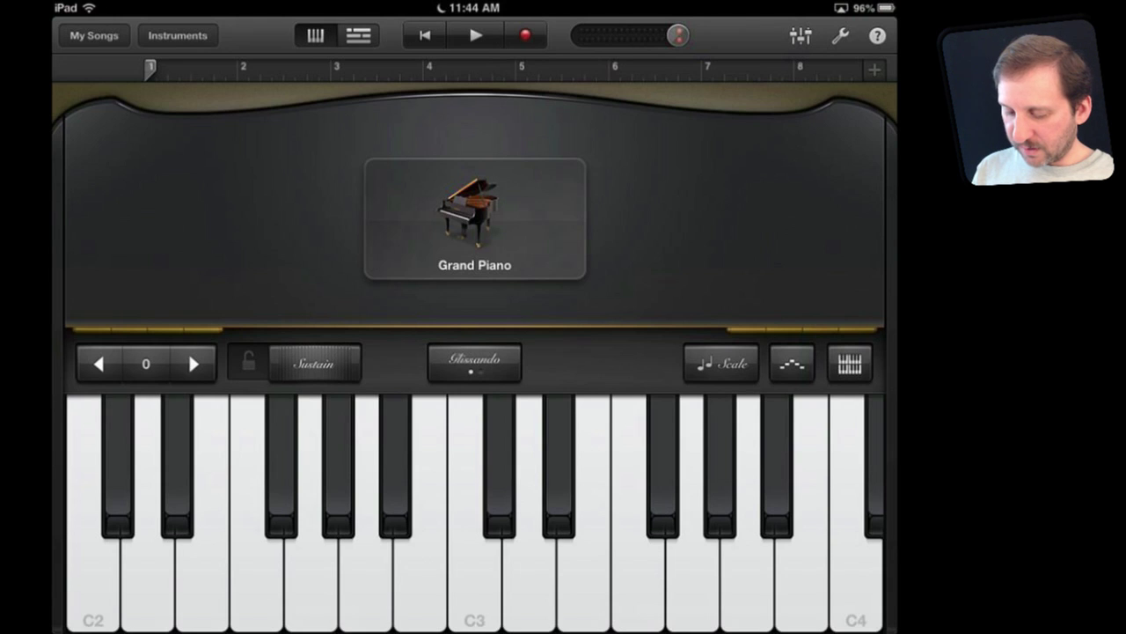
left_click(475, 563)
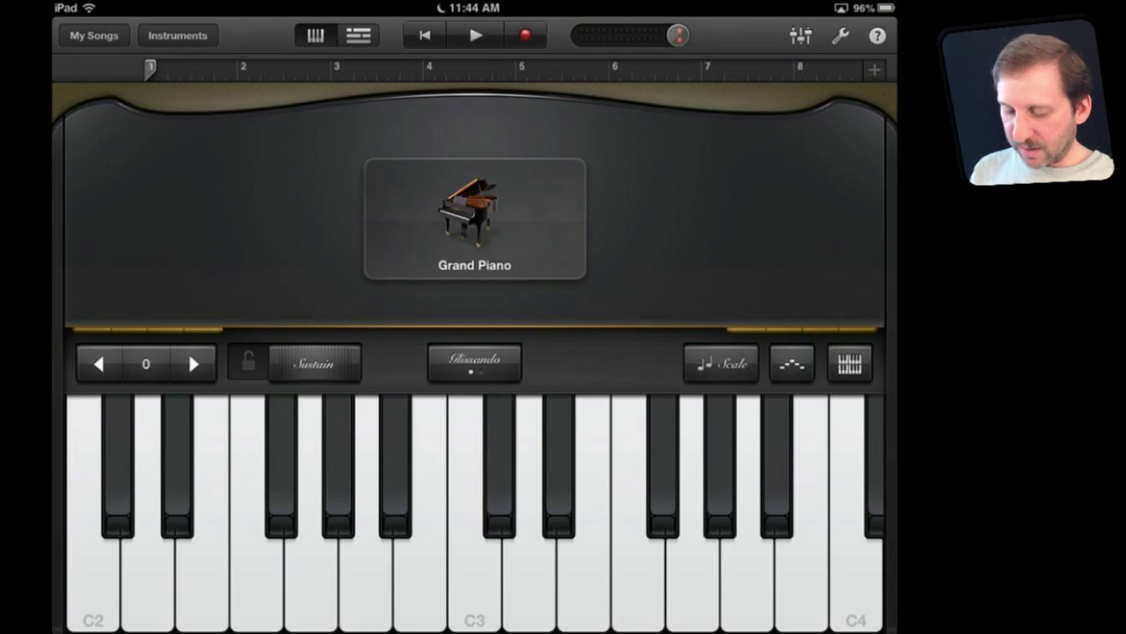
left_click_drag(314, 363, 273, 363)
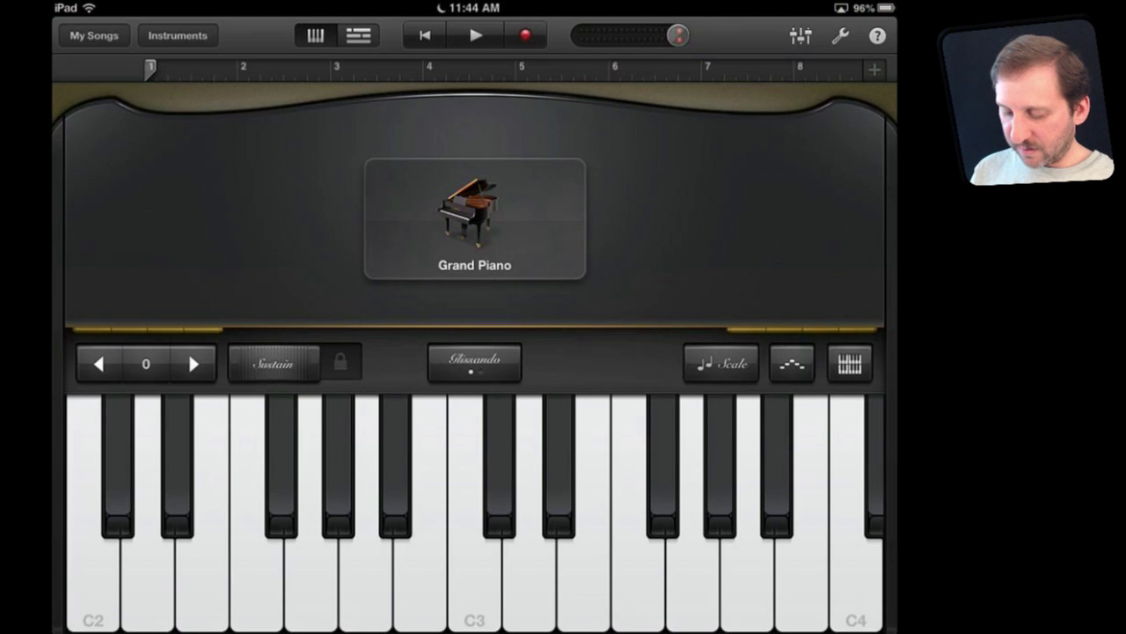
left_click(474, 564)
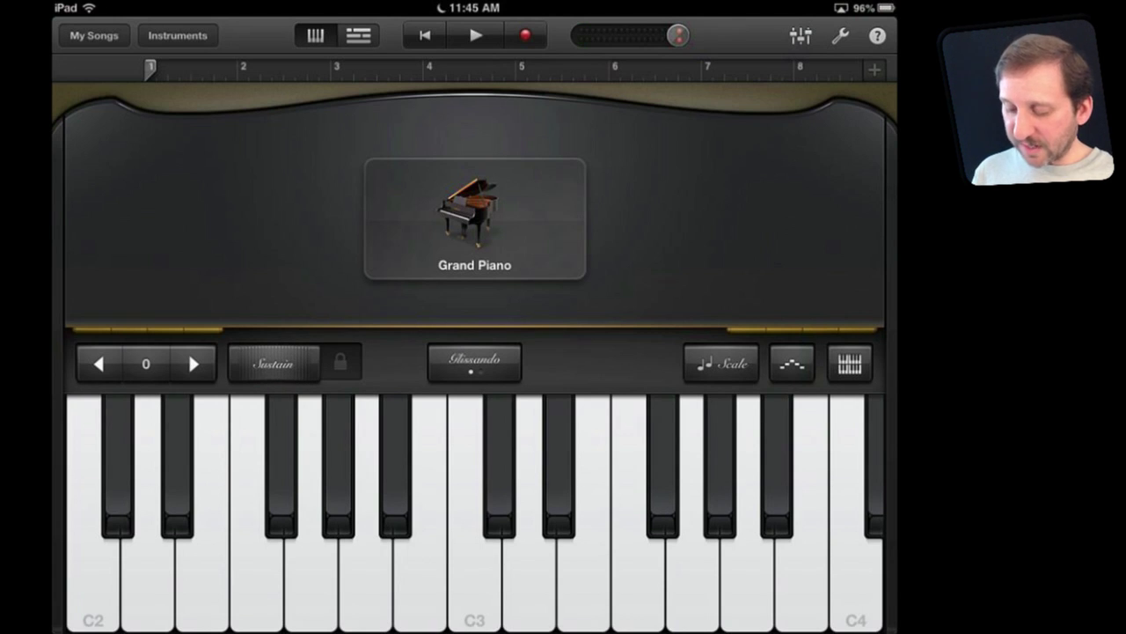
left_click(720, 363)
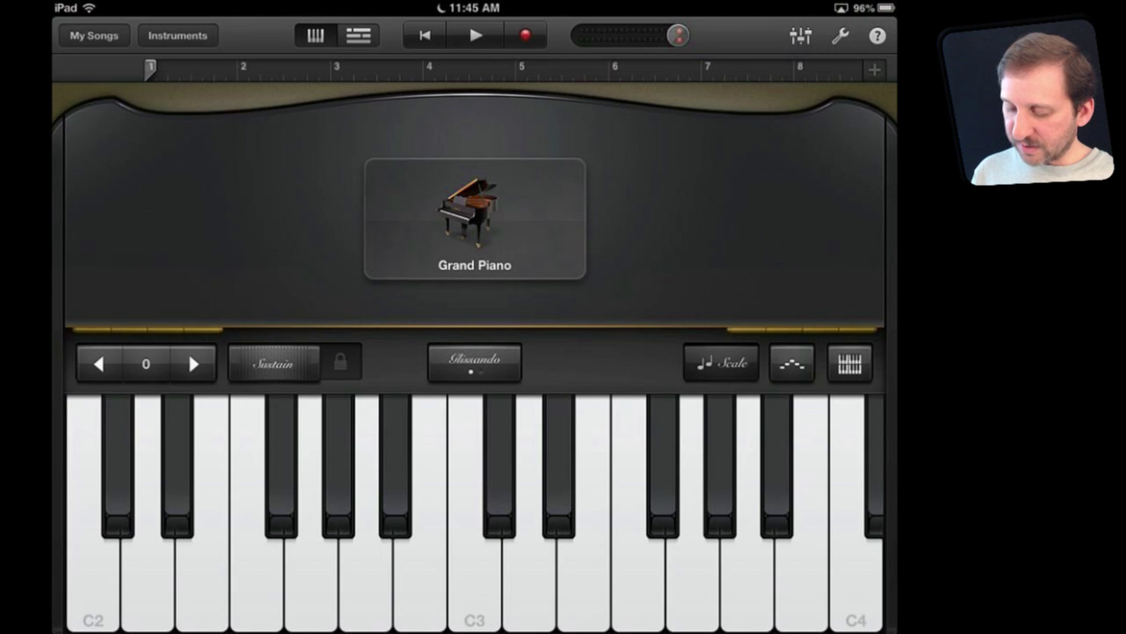
scroll(759, 511, "down", 2)
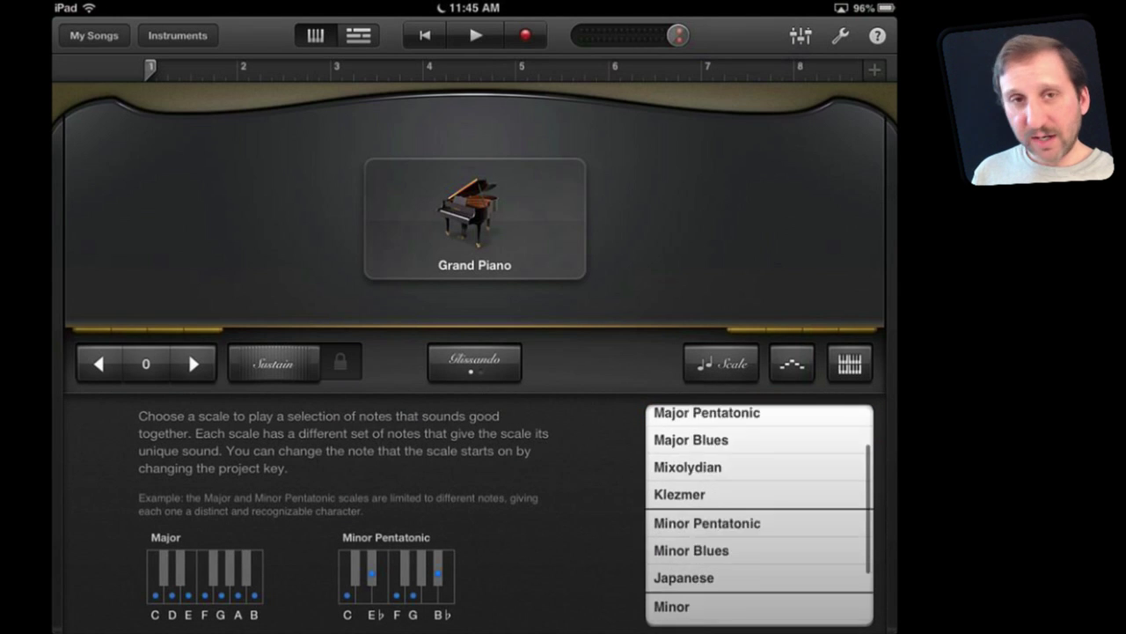
scroll(759, 511, "up", 2)
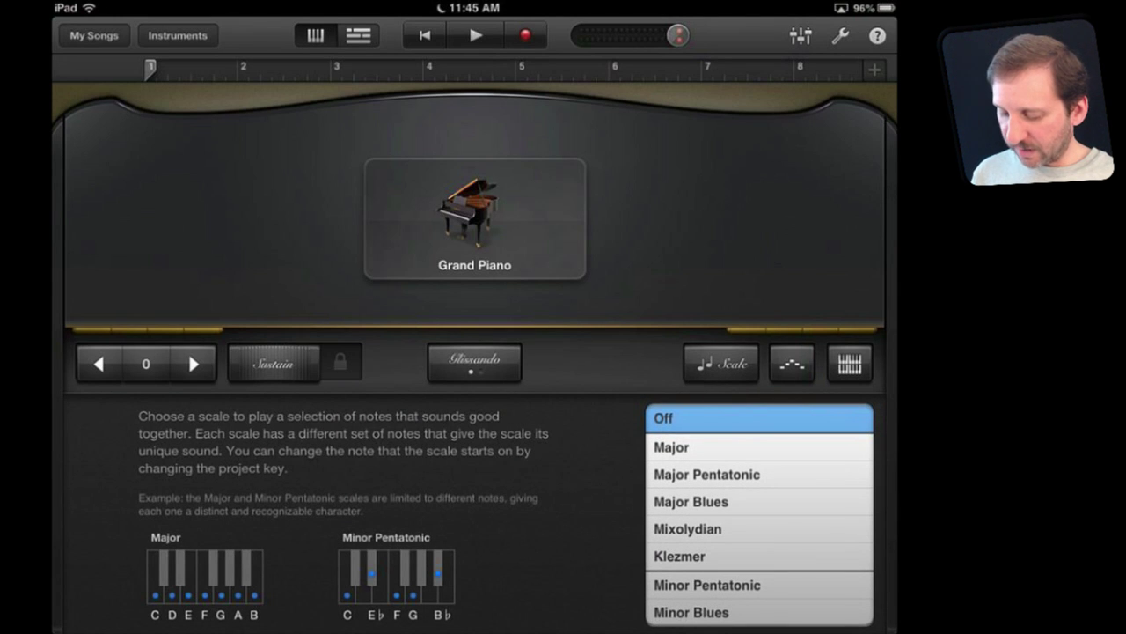
left_click(690, 502)
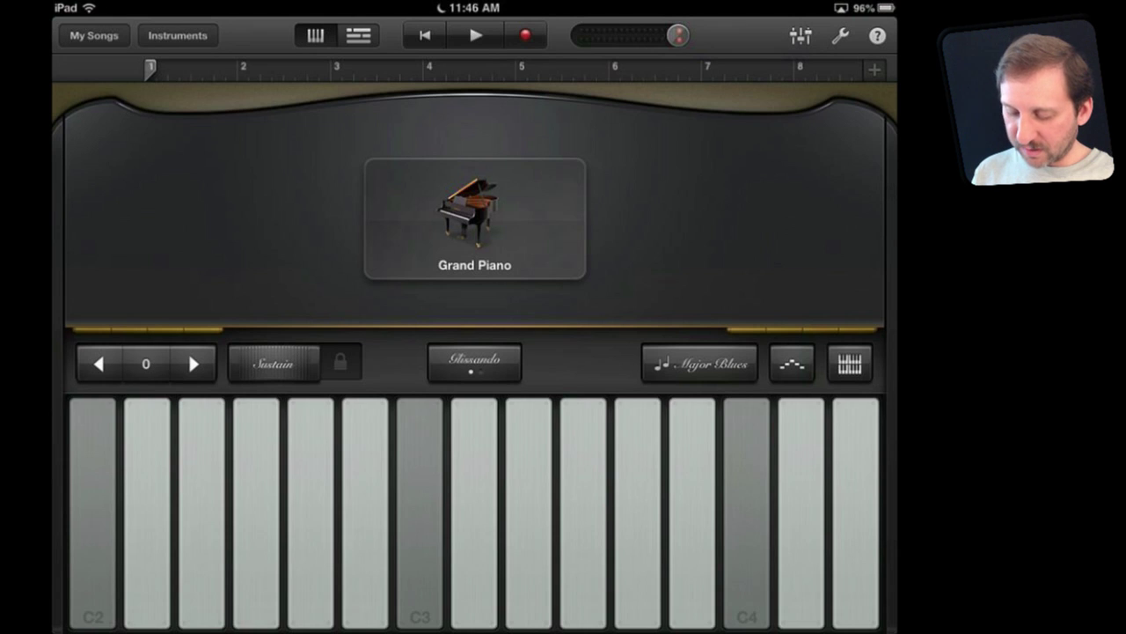
left_click(474, 511)
left_click(529, 510)
left_click(584, 511)
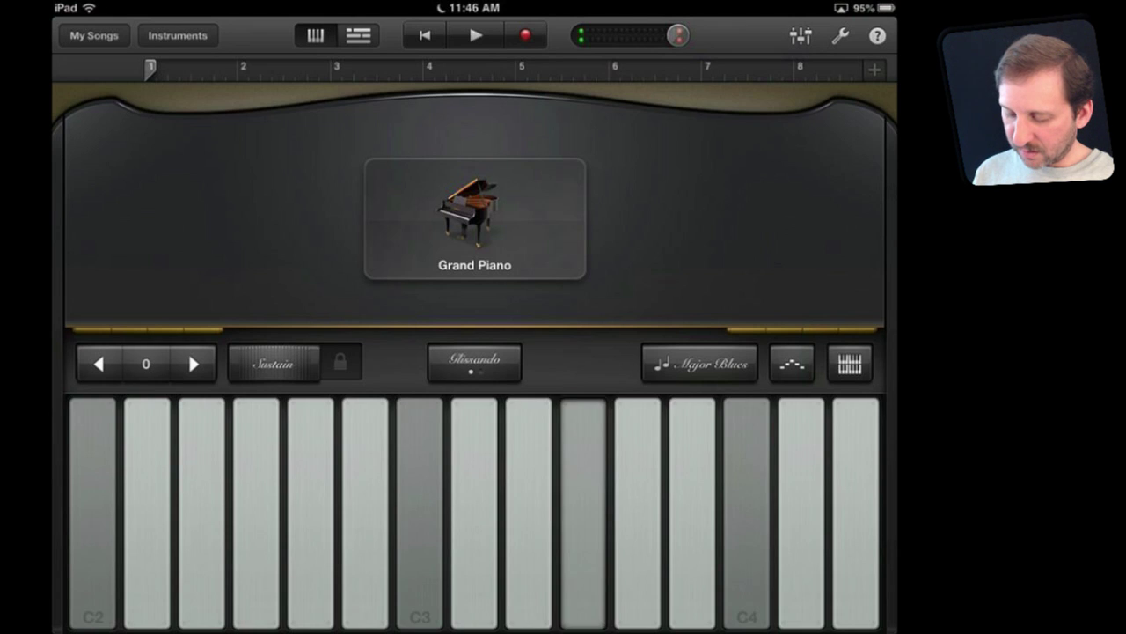
left_click(638, 510)
left_click(692, 510)
left_click(638, 510)
left_click(693, 510)
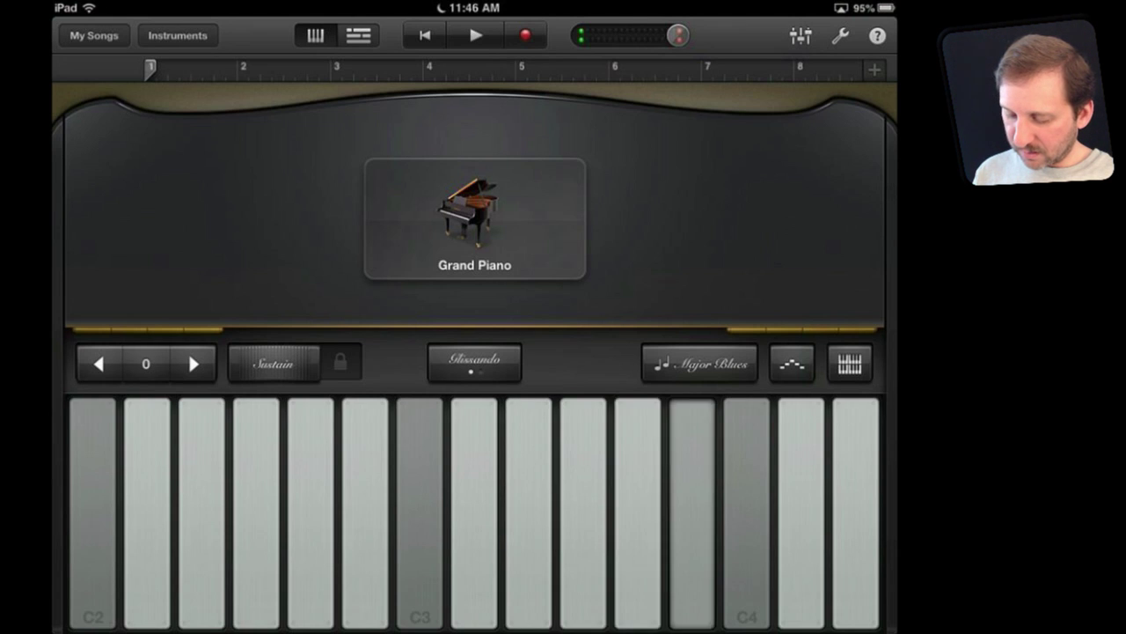
left_click(638, 510)
left_click(584, 510)
left_click(529, 510)
left_click(583, 510)
left_click(529, 511)
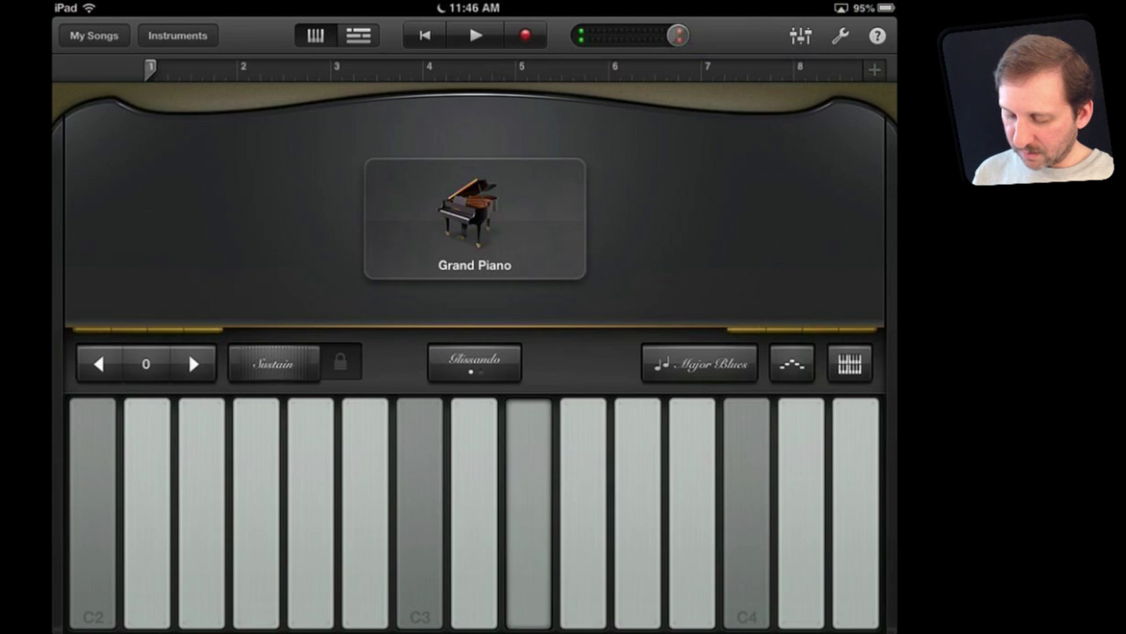
left_click(475, 511)
left_click(420, 511)
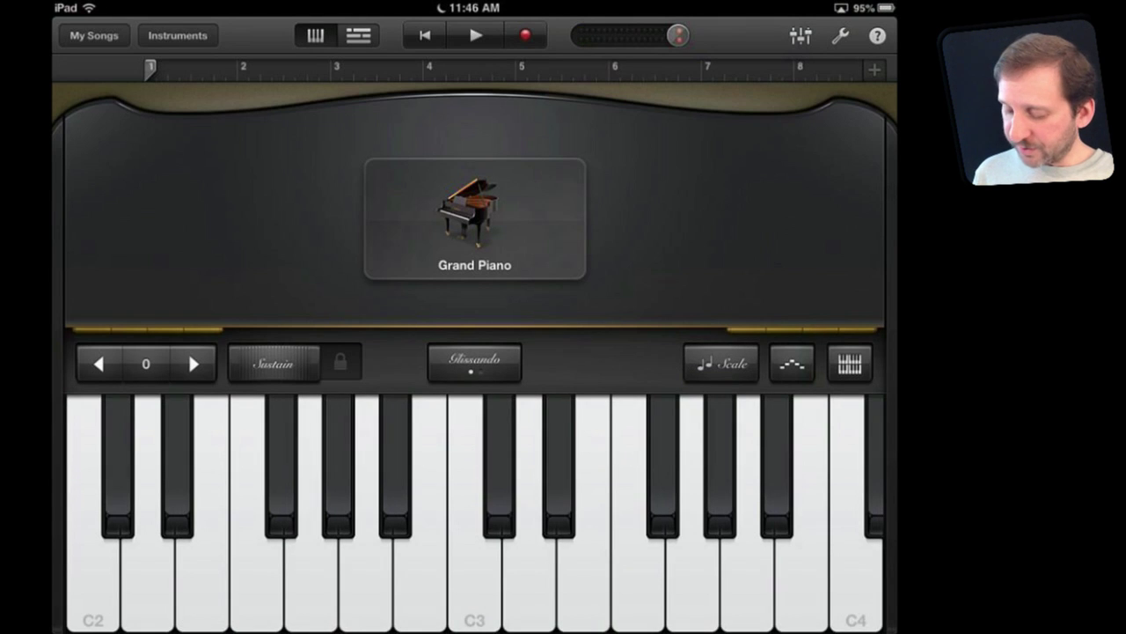
- Run the arpeggiator on held C3, D3, C3, B2 and C3, then switch it off
left_click(792, 363)
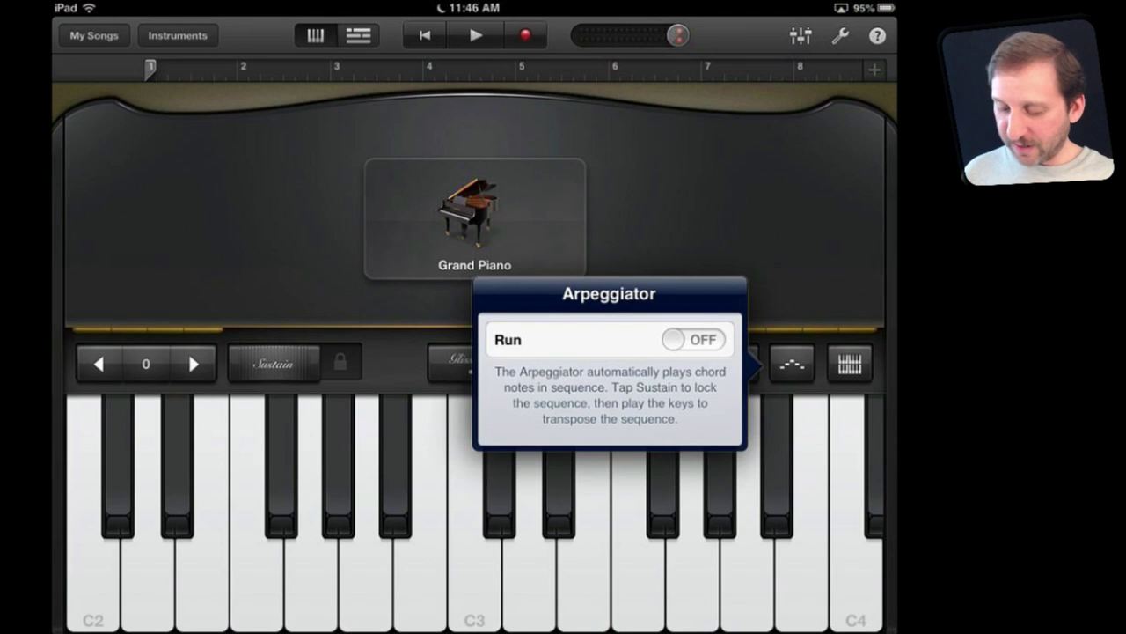
left_click(694, 340)
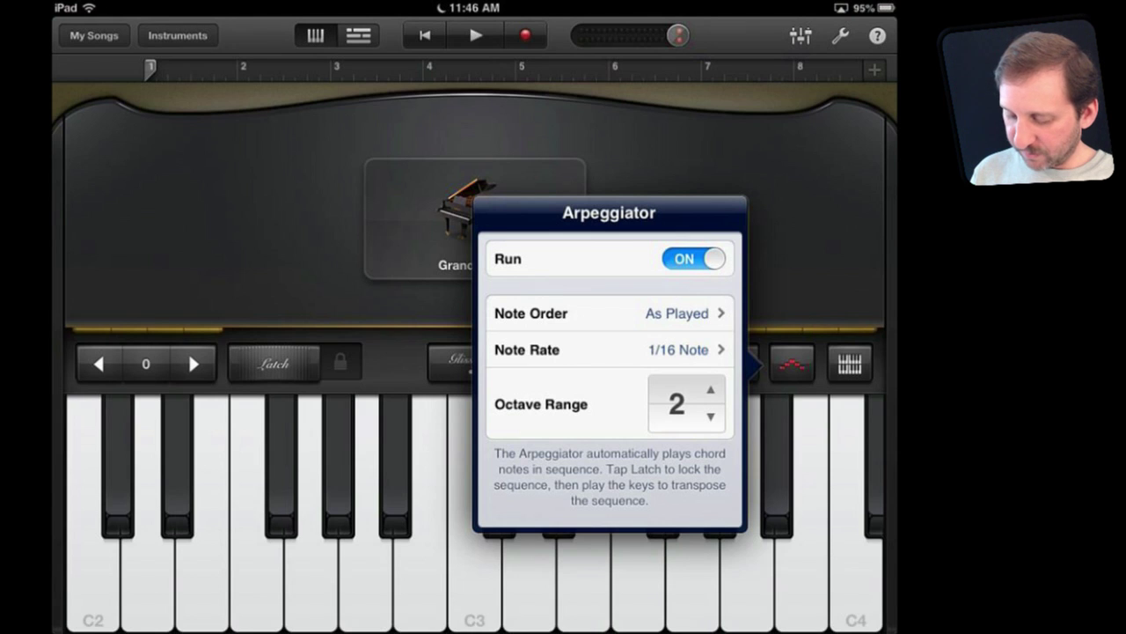
left_click(474, 572)
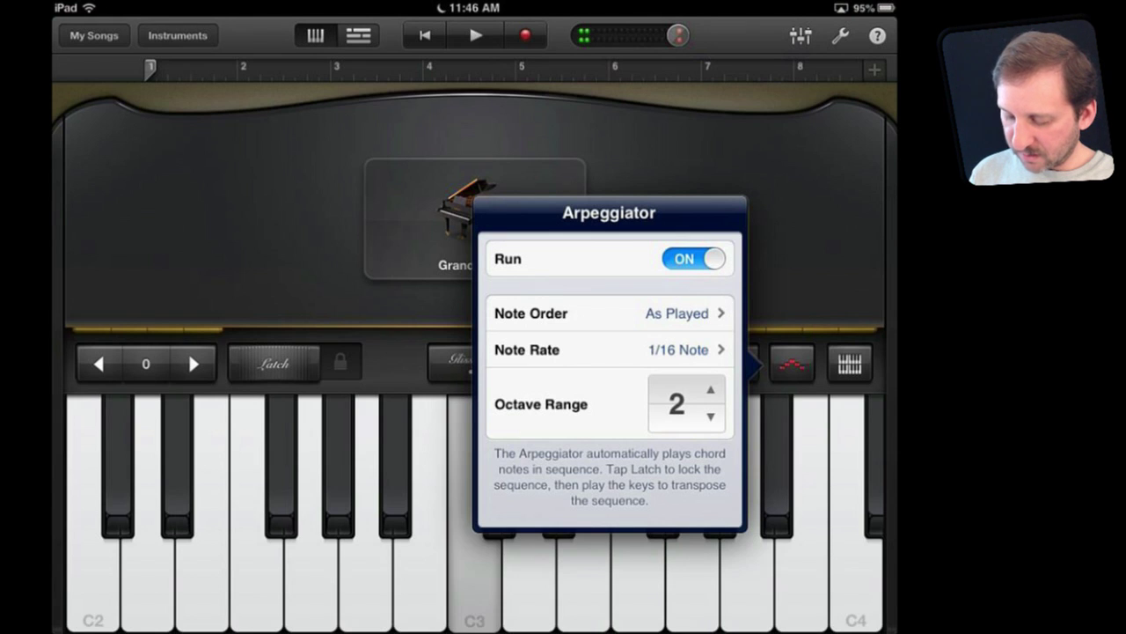
left_click(529, 572)
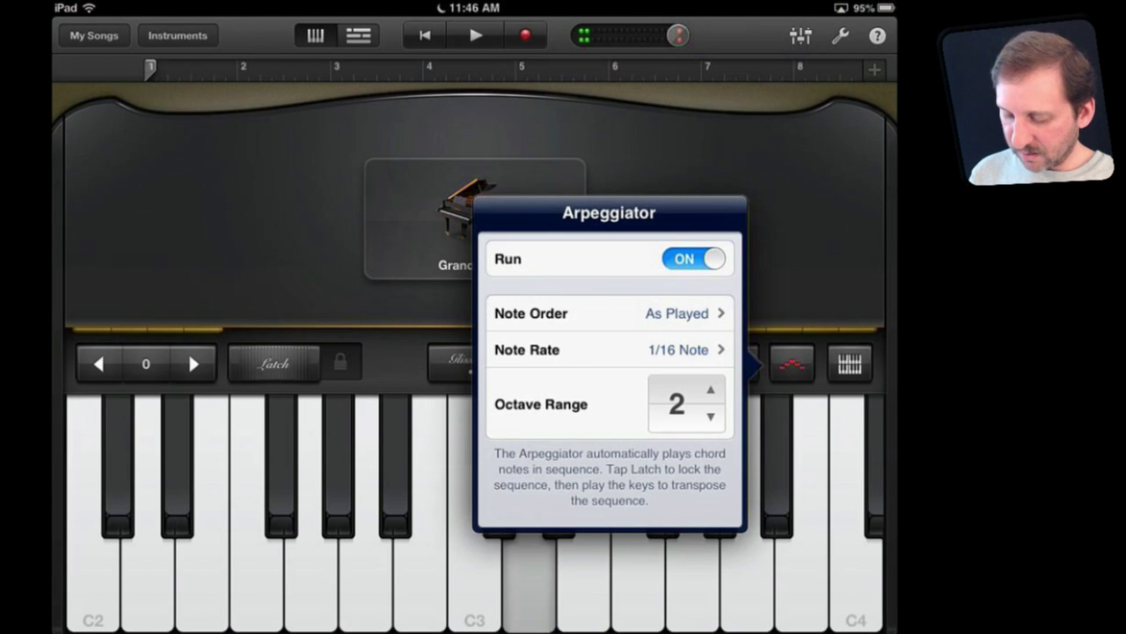
left_click(474, 572)
left_click(420, 571)
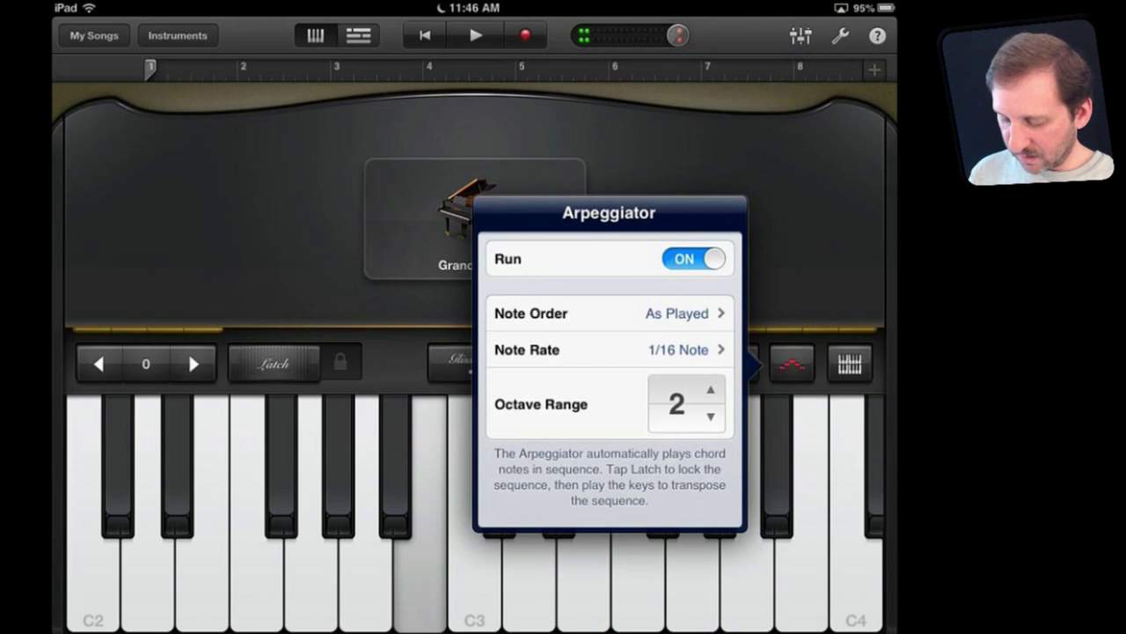
left_click(475, 572)
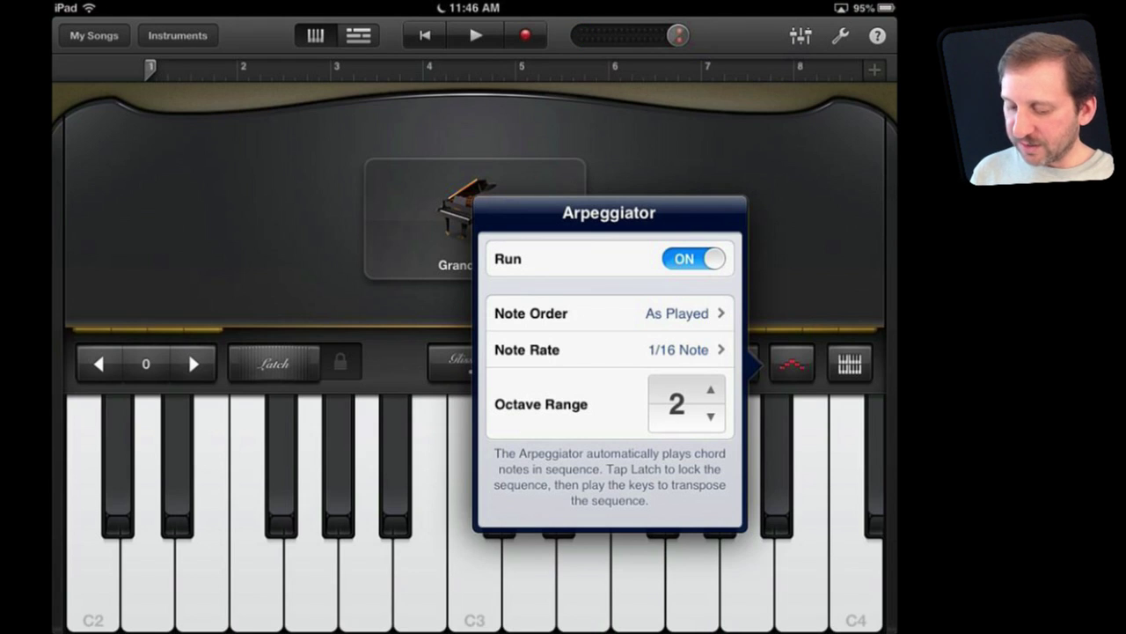
left_click(694, 259)
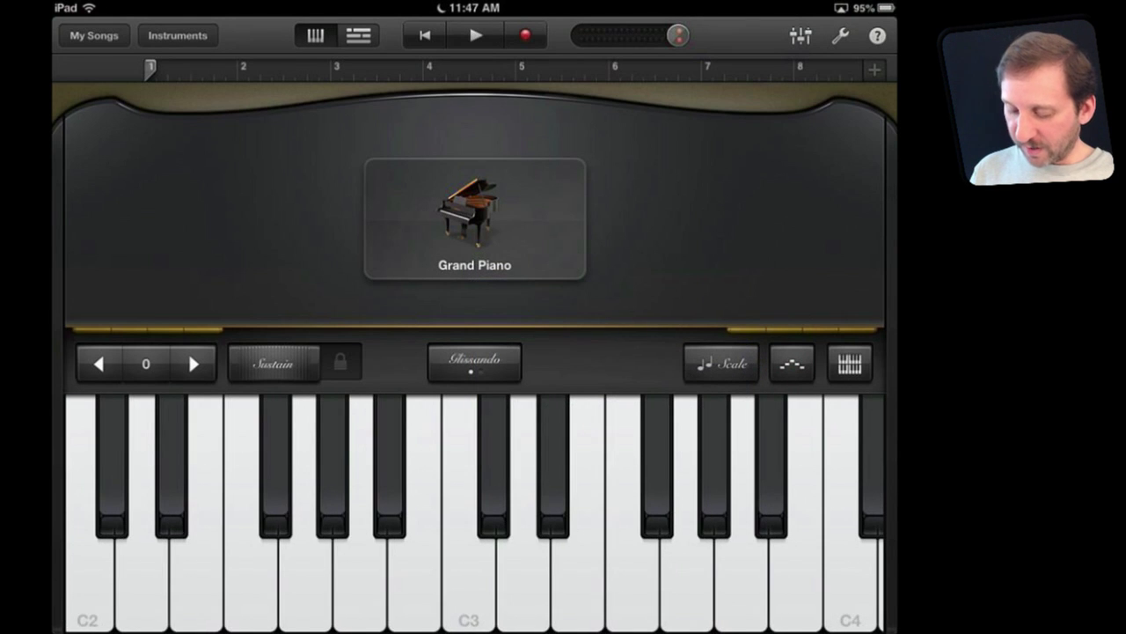
- Play D3, E3, G3, B3, then B3, F3, B3, and shift the keyboard up an octave
left_click(524, 581)
left_click(578, 581)
left_click(687, 581)
left_click(796, 581)
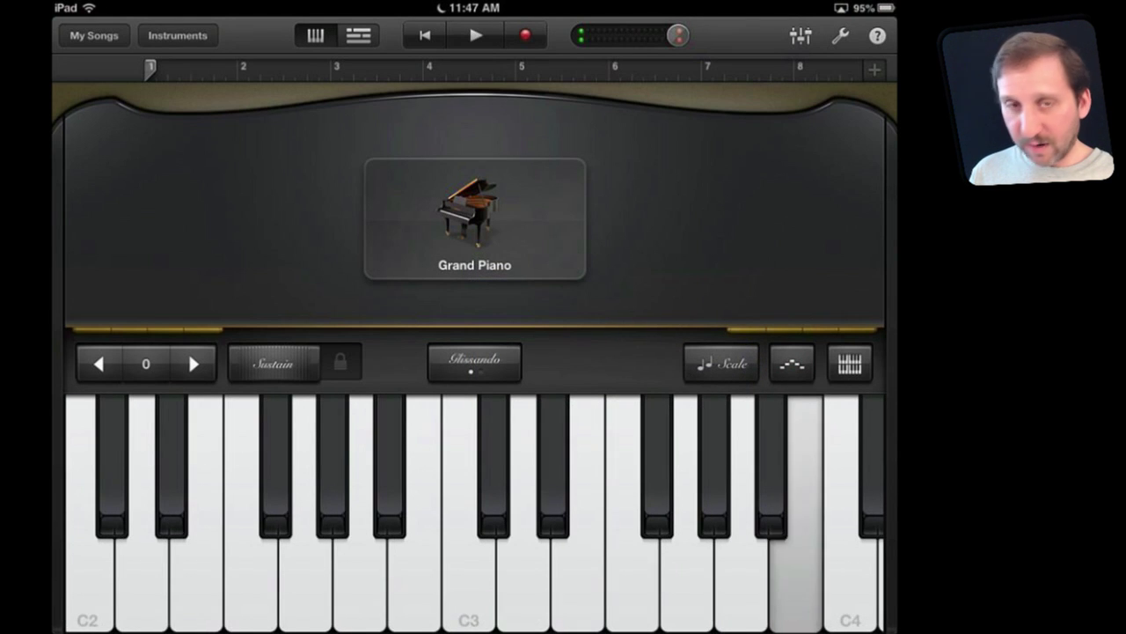
left_click(796, 581)
left_click(633, 581)
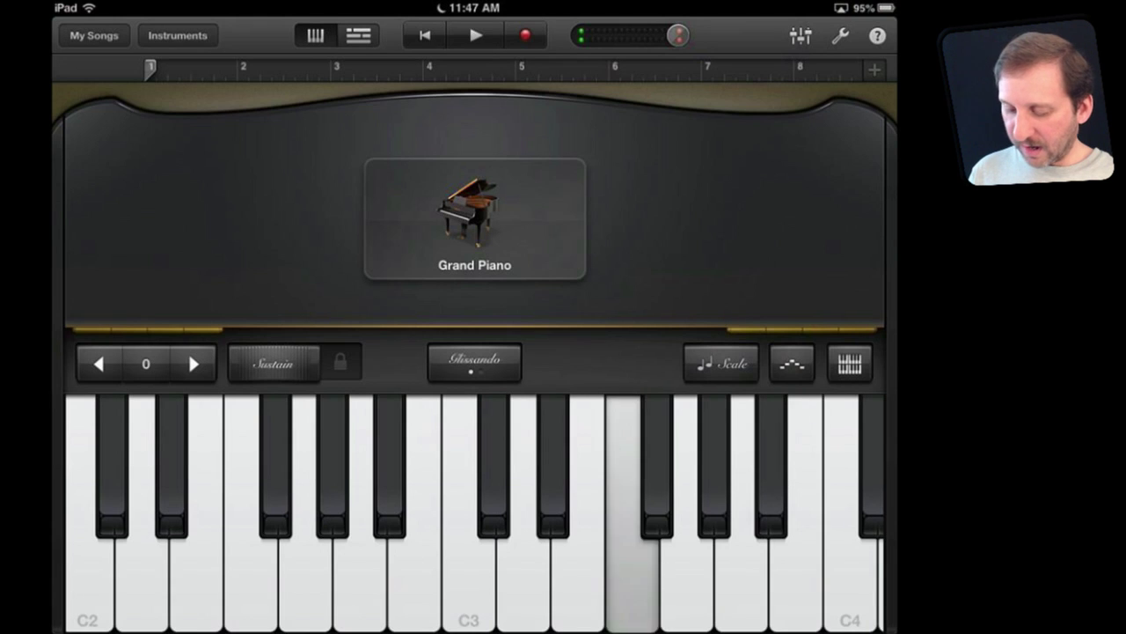
left_click(796, 581)
left_click(194, 363)
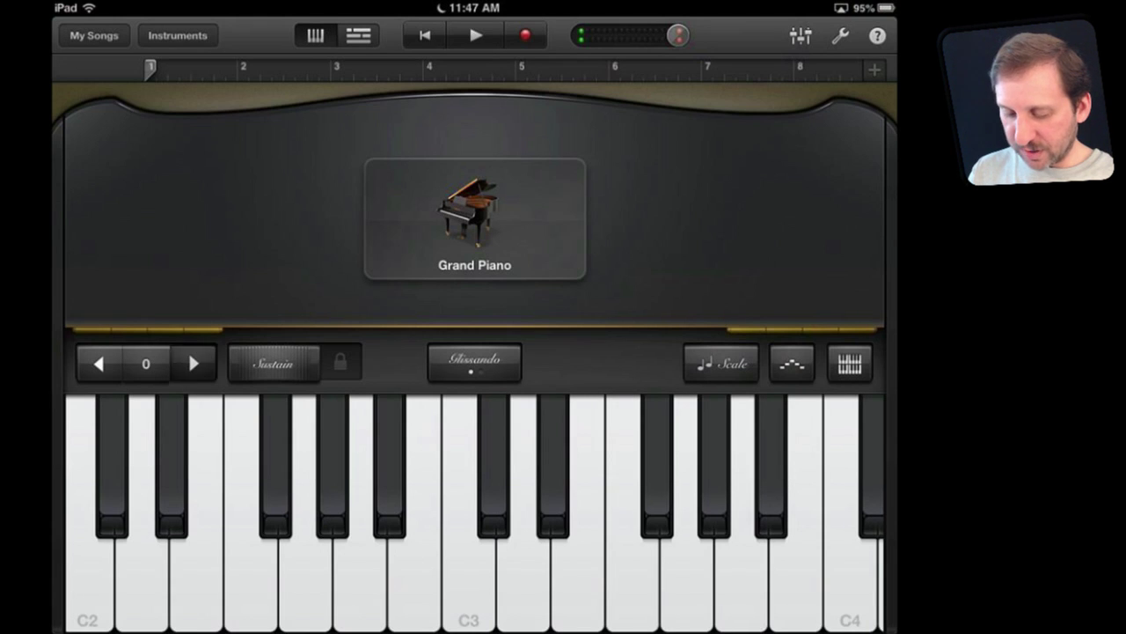
- Reset the octave, set keys to Scroll, slide the range around, then restore Glissando
left_click(98, 363)
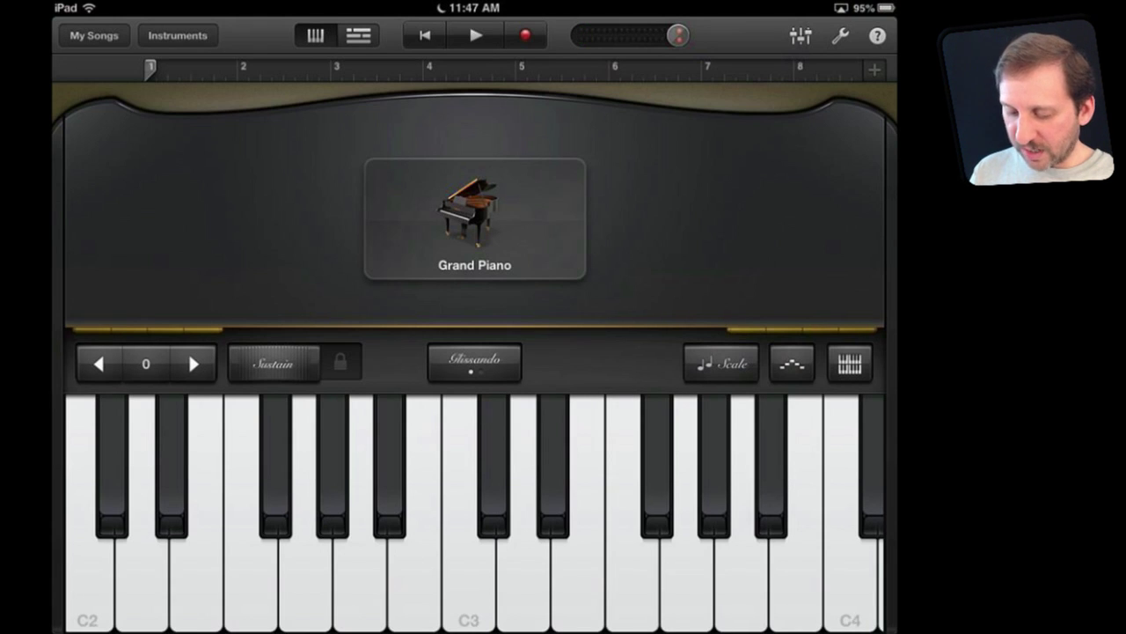
left_click(475, 360)
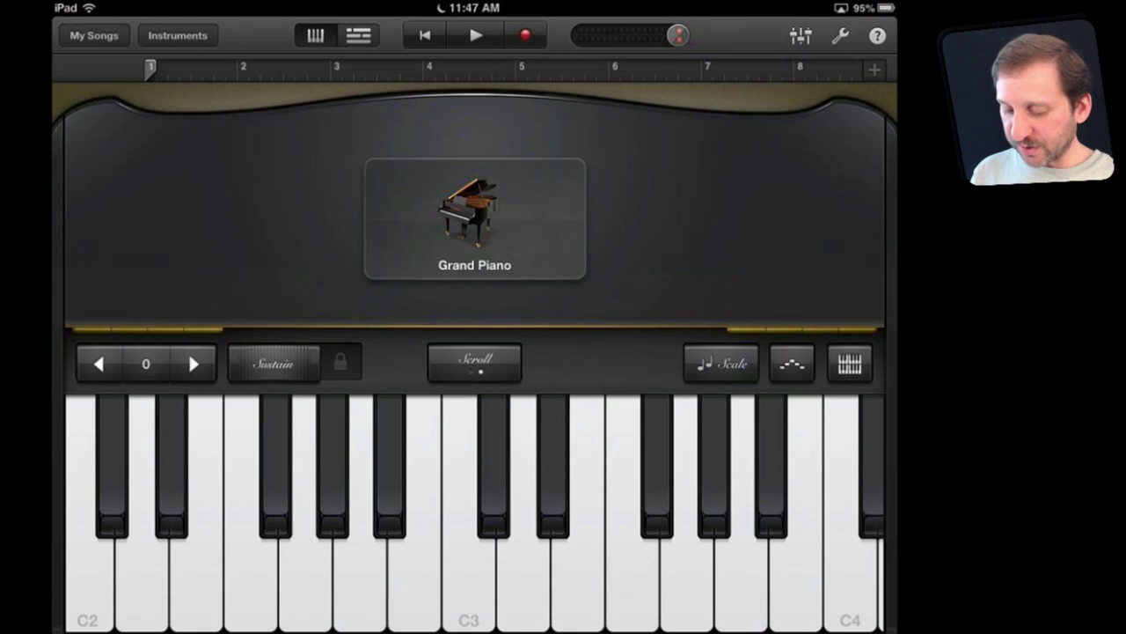
left_click_drag(469, 564, 164, 563)
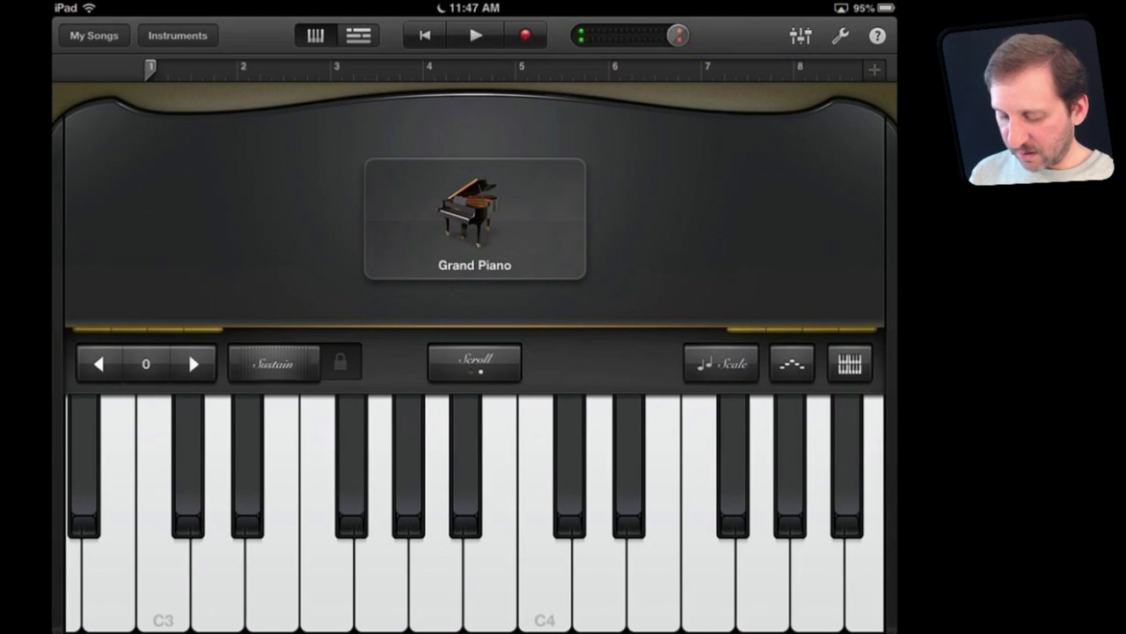
left_click(381, 572)
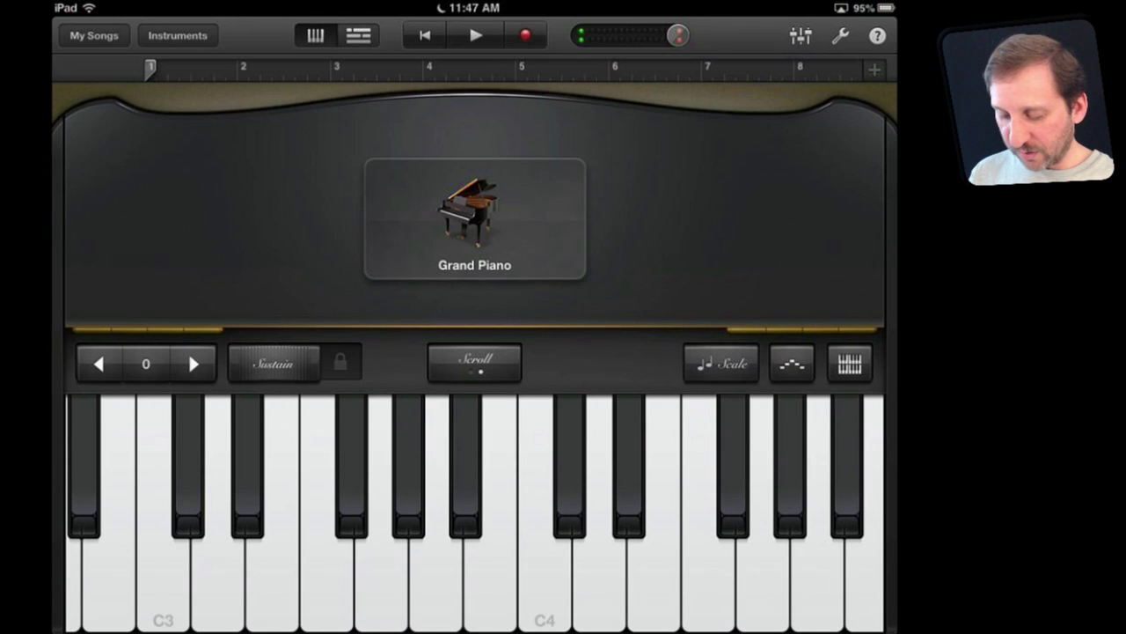
left_click_drag(545, 572, 788, 572)
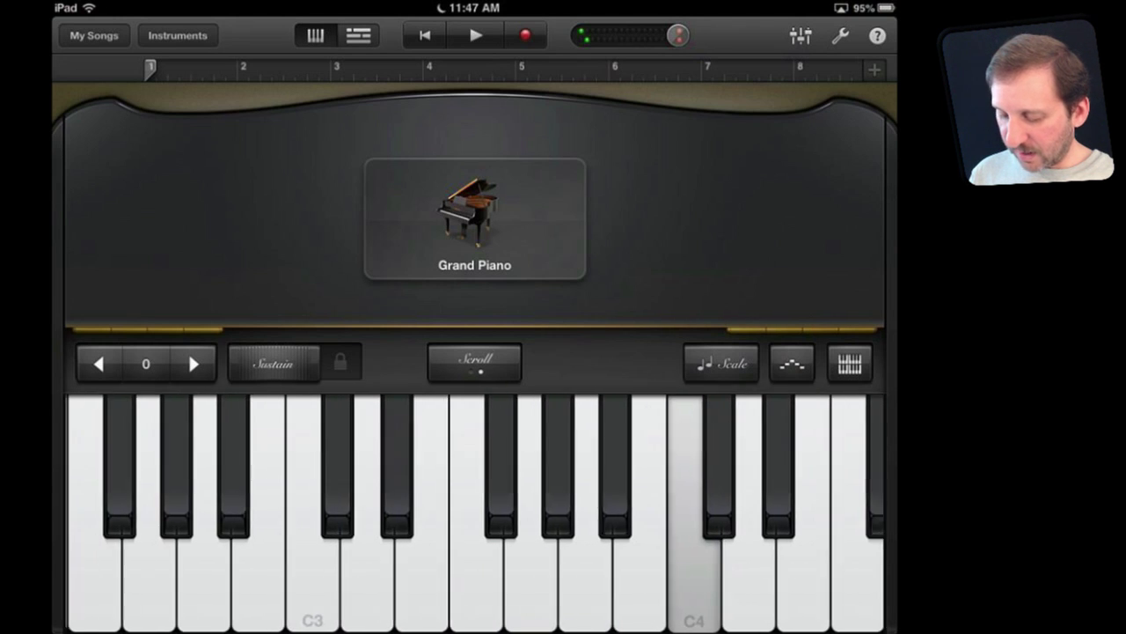
left_click_drag(406, 572, 141, 572)
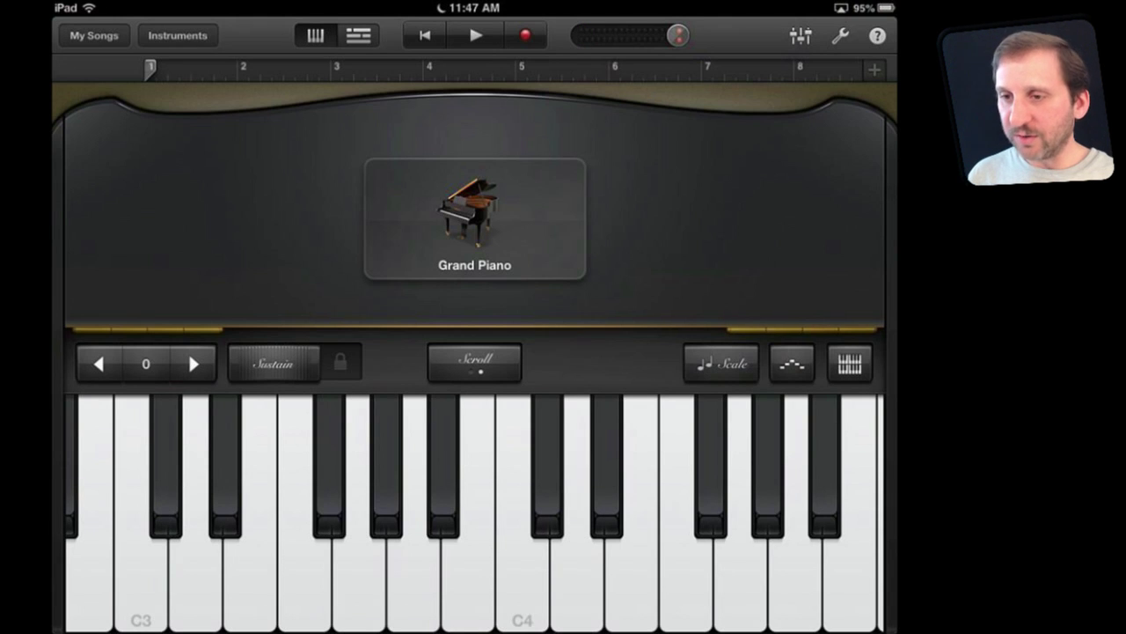
left_click(474, 363)
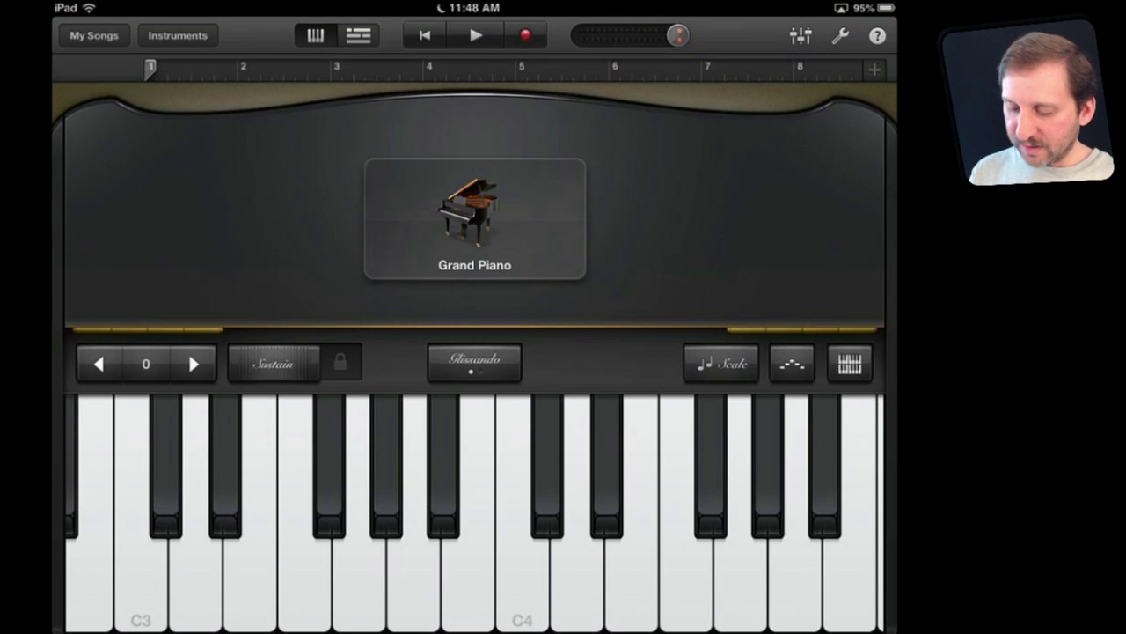
- Change the keyboard sound to Classical Grand, then to Electric Piano
left_click(476, 218)
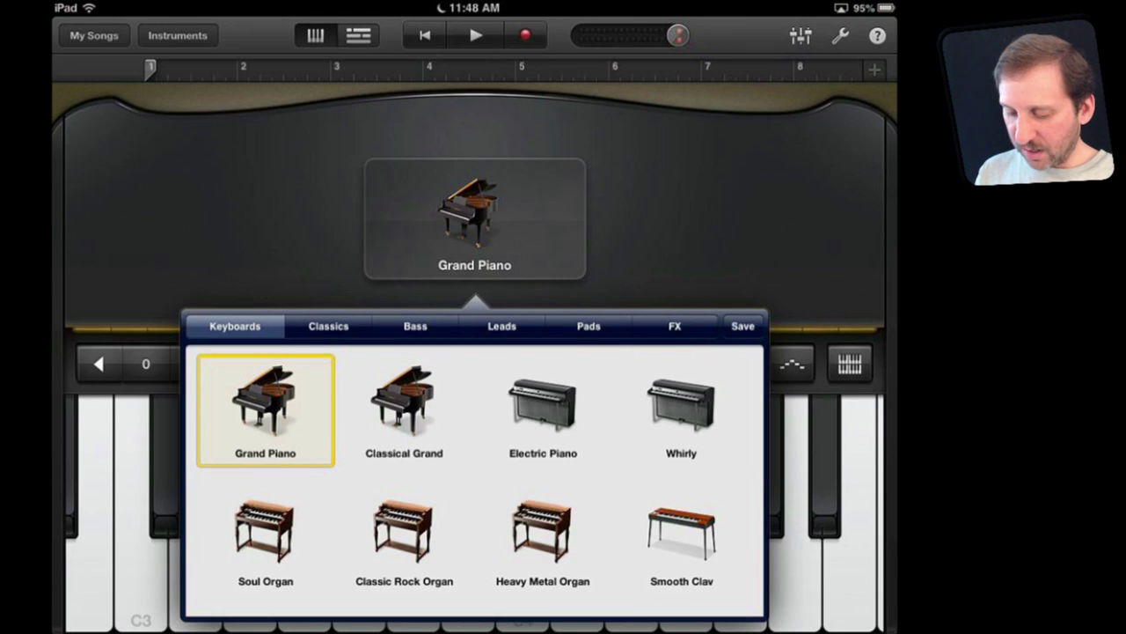
left_click(404, 409)
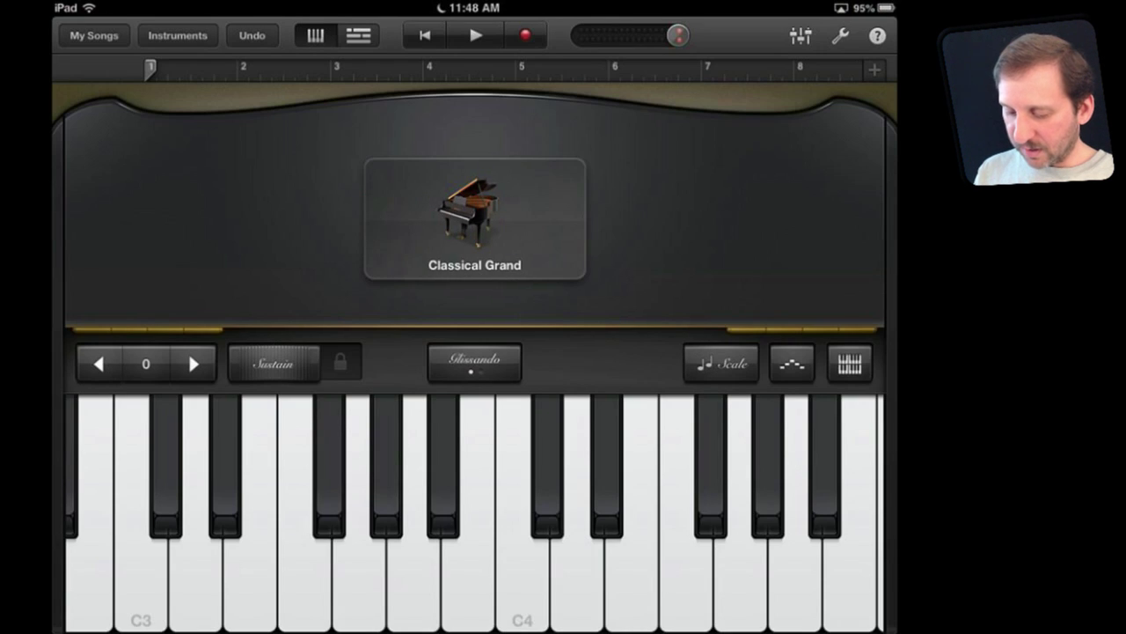
left_click(475, 218)
left_click(541, 410)
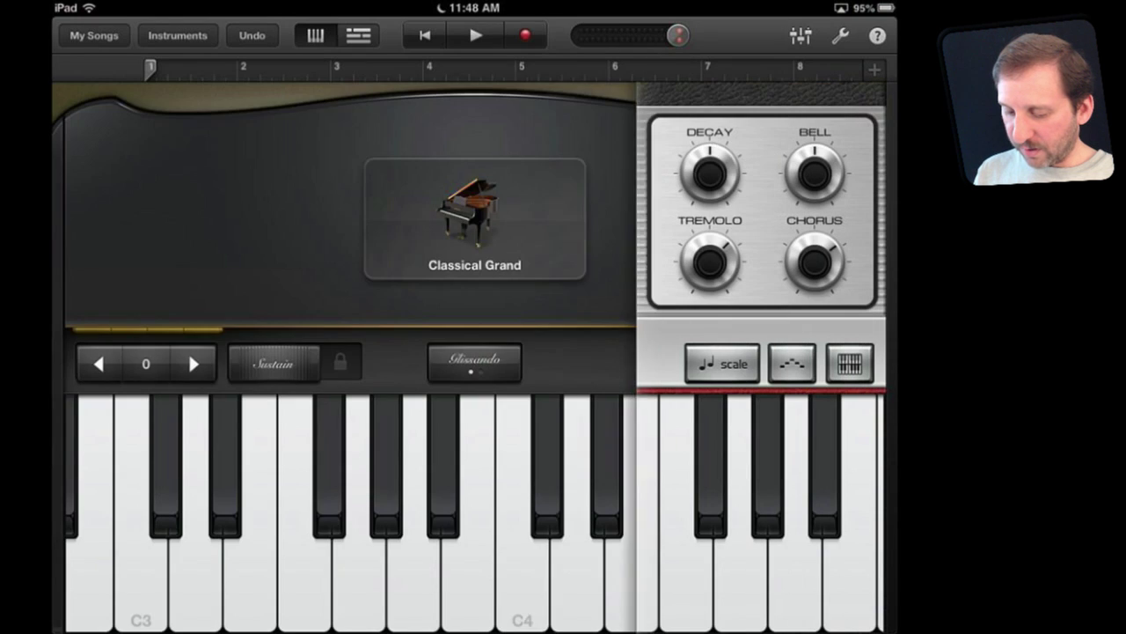
left_click(476, 219)
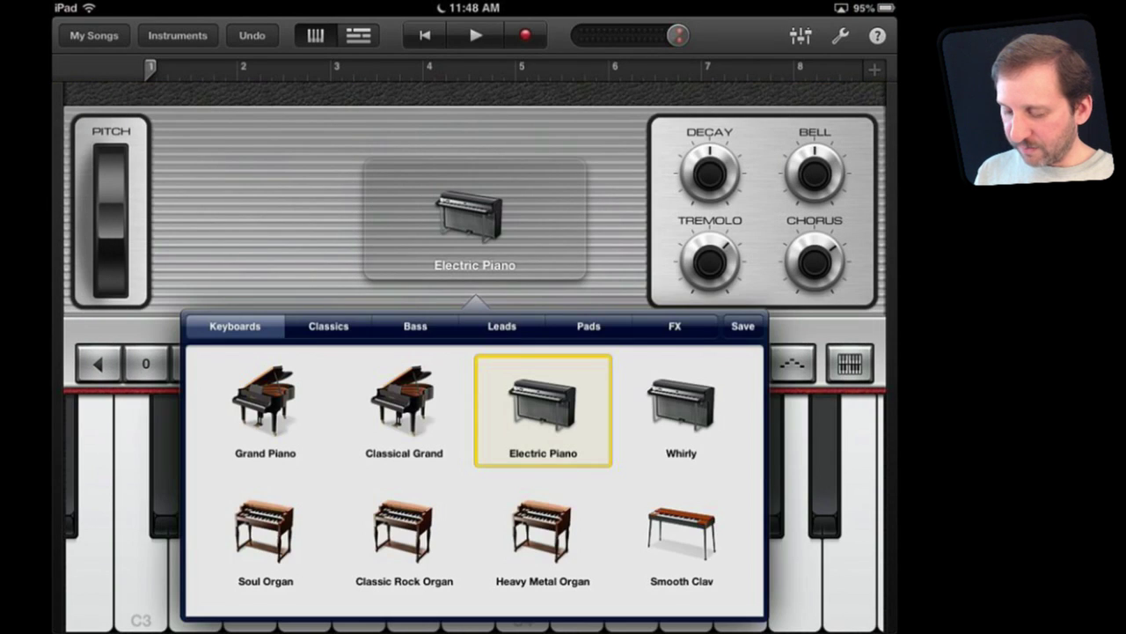
- Switch to the Whirly electric piano and play notes around C4, ending on B3
left_click(681, 409)
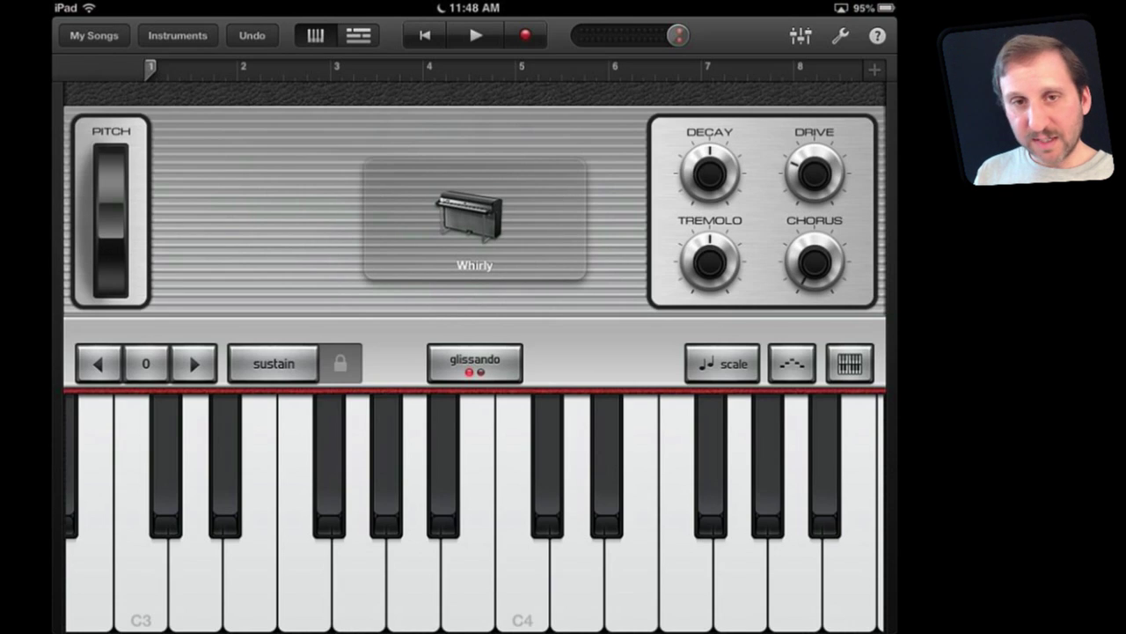
left_click(522, 581)
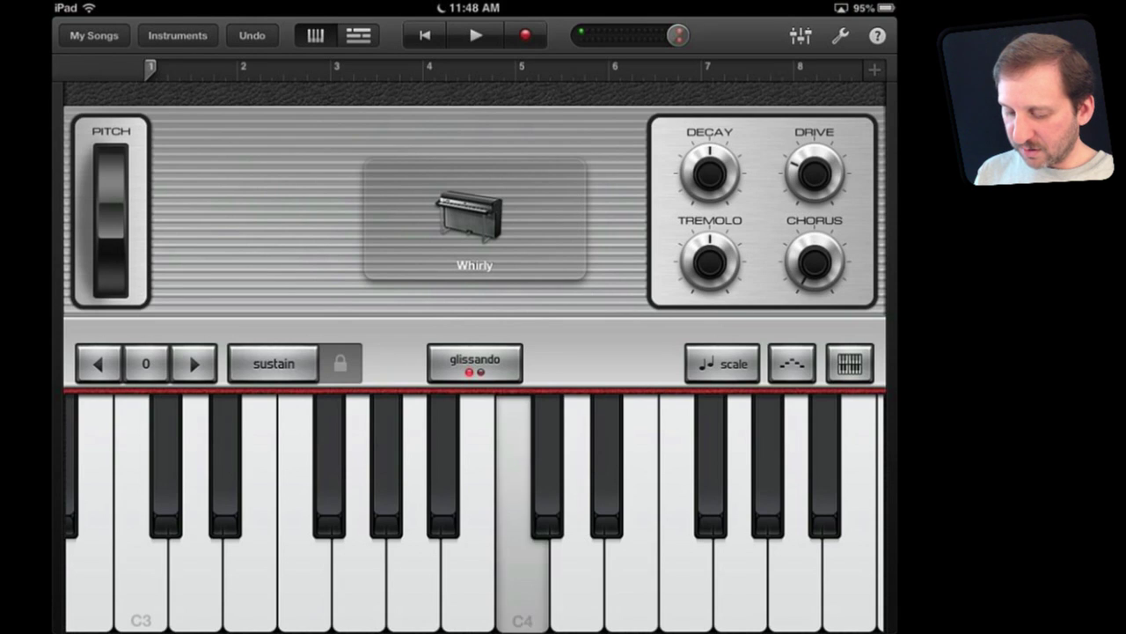
left_click(577, 581)
left_click(522, 581)
left_click(577, 581)
left_click(468, 581)
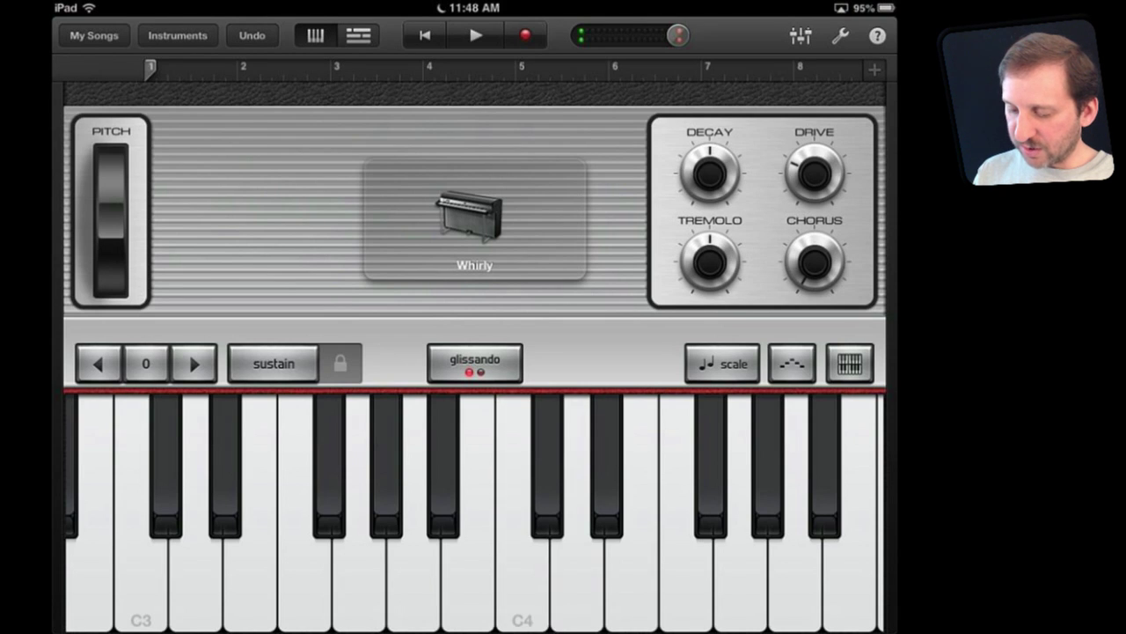
- Turn up Whirly's Decay and play a melody from C4 and a phrase down to A3
left_click_drag(709, 149, 723, 189)
left_click(522, 580)
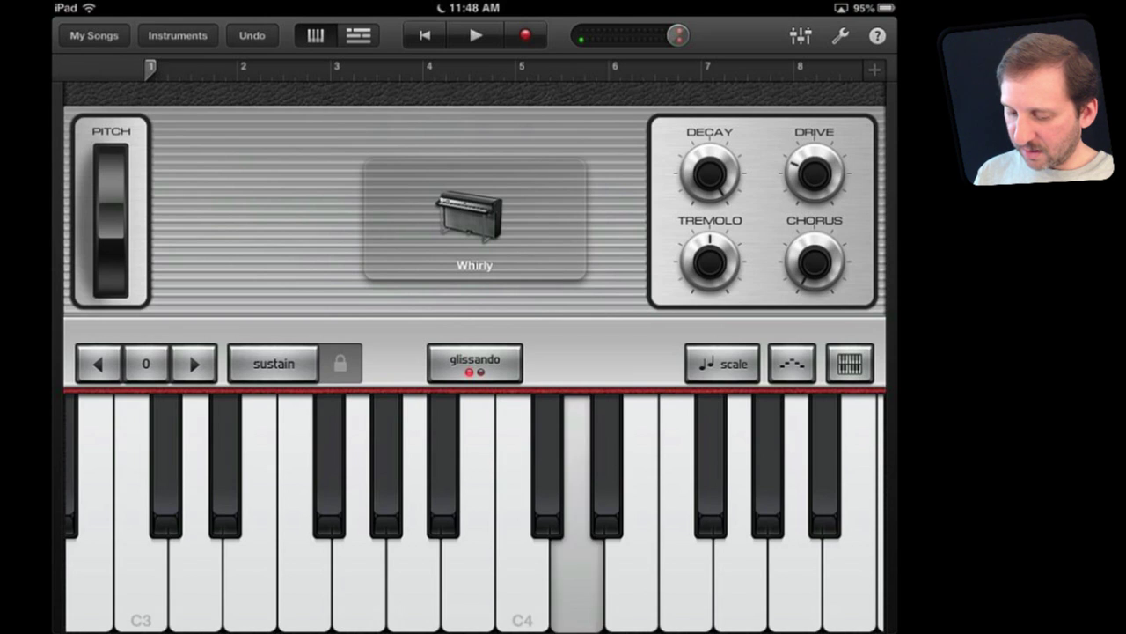
left_click(686, 572)
left_click(741, 572)
left_click(686, 572)
left_click(632, 572)
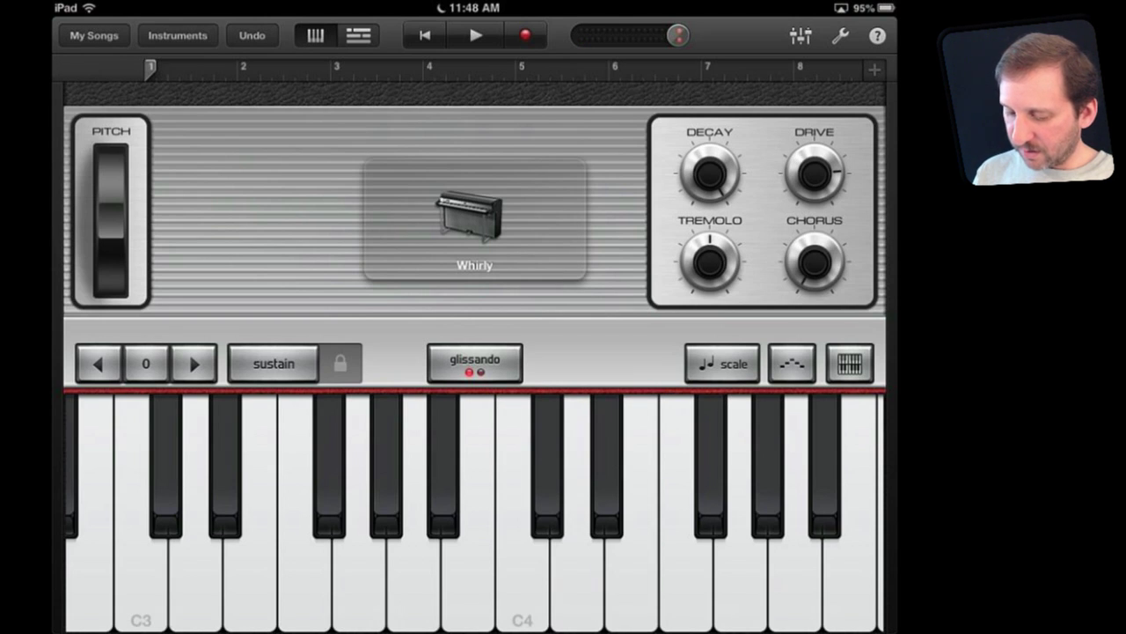
left_click(633, 572)
left_click(578, 572)
left_click(522, 572)
left_click(413, 572)
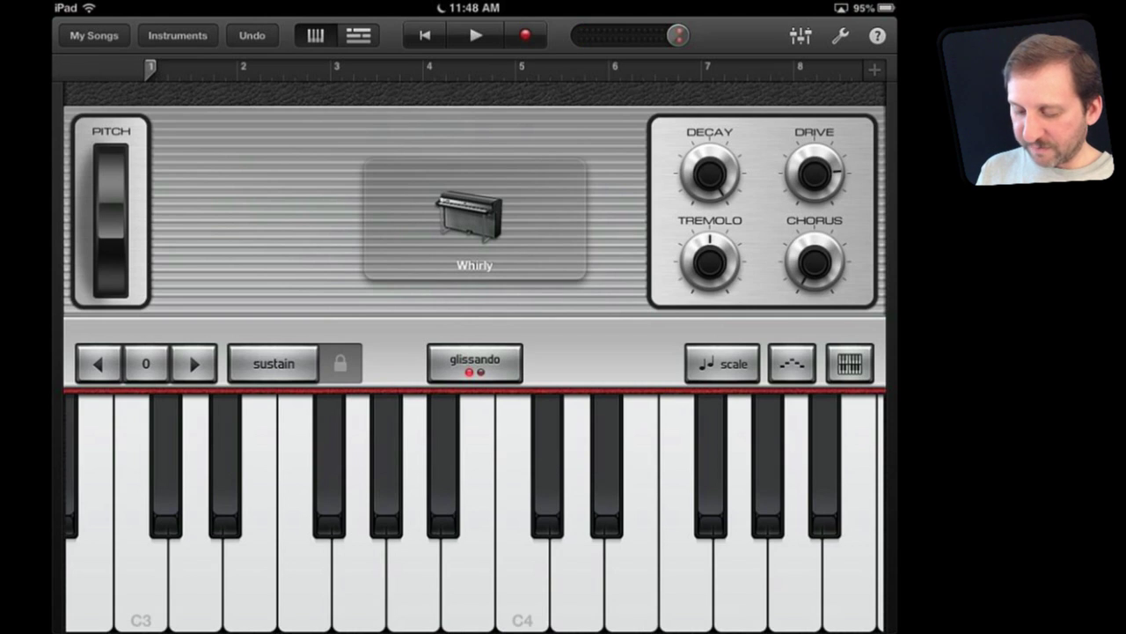
- Bend a held C4 up and down with the pitch wheel
left_click(523, 572)
mouse_move(111, 211)
left_mouse_down()
mouse_move(111, 163)
mouse_move(111, 268)
left_mouse_up()
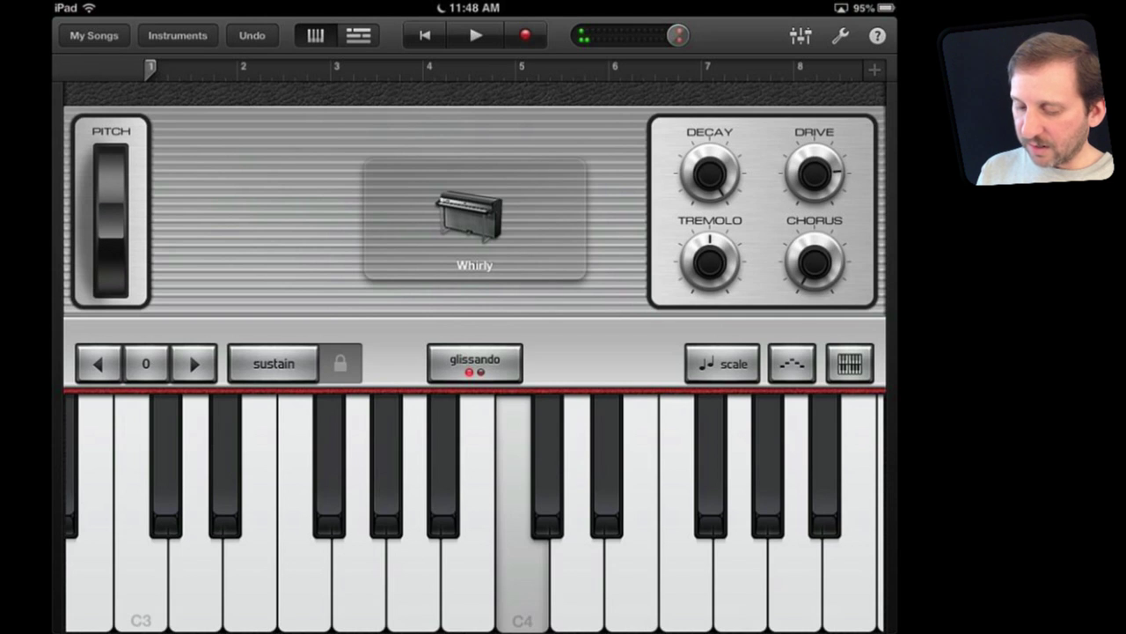
left_click(474, 220)
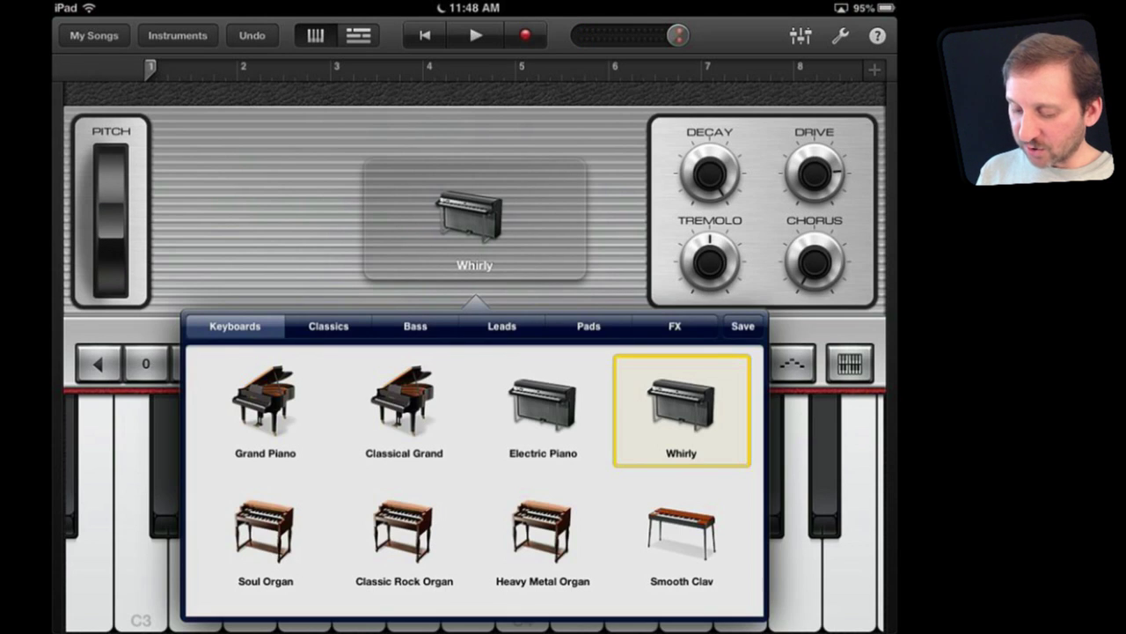
- Load Classic Rock Organ, push in the third drawbar, and set Percussion to 2ND
left_click(404, 537)
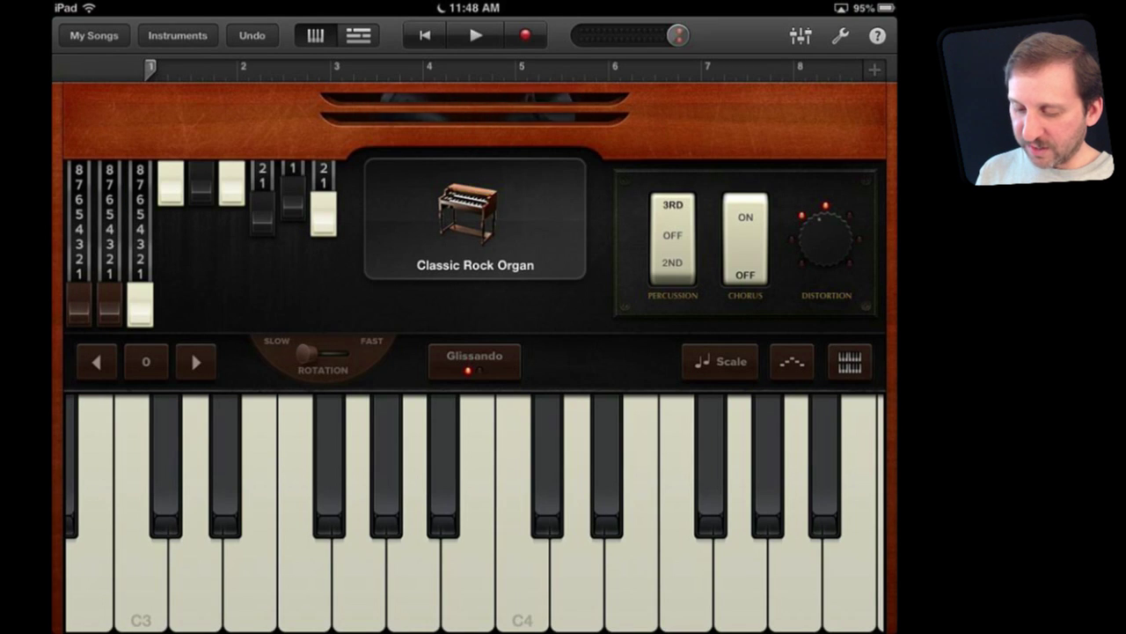
left_click(523, 581)
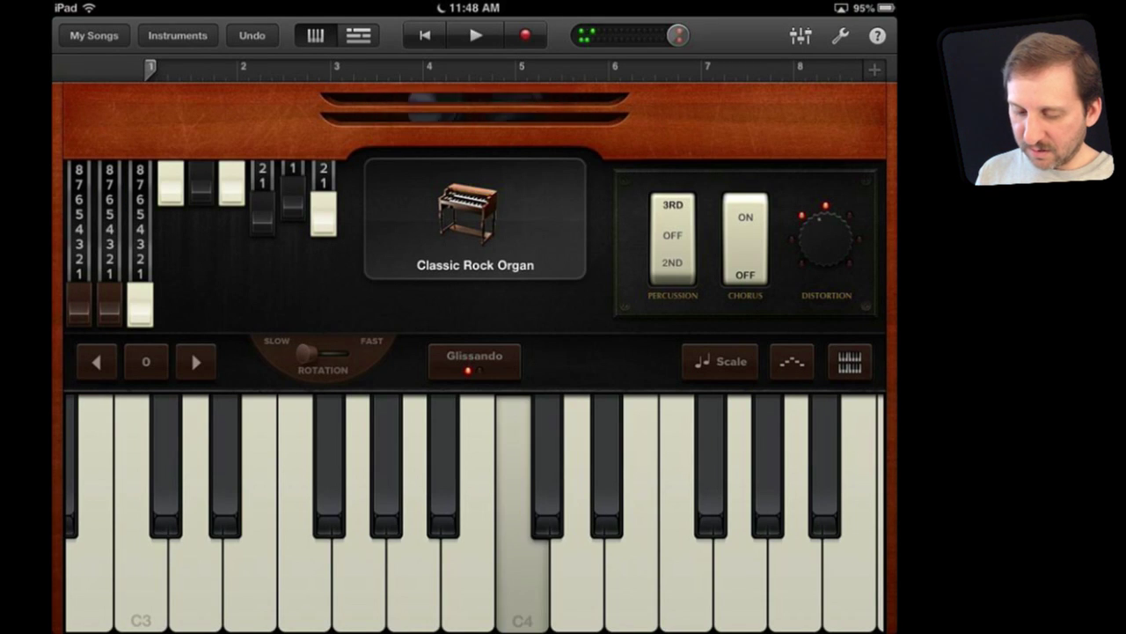
mouse_move(140, 304)
left_mouse_down()
mouse_move(140, 182)
mouse_move(139, 304)
left_mouse_up()
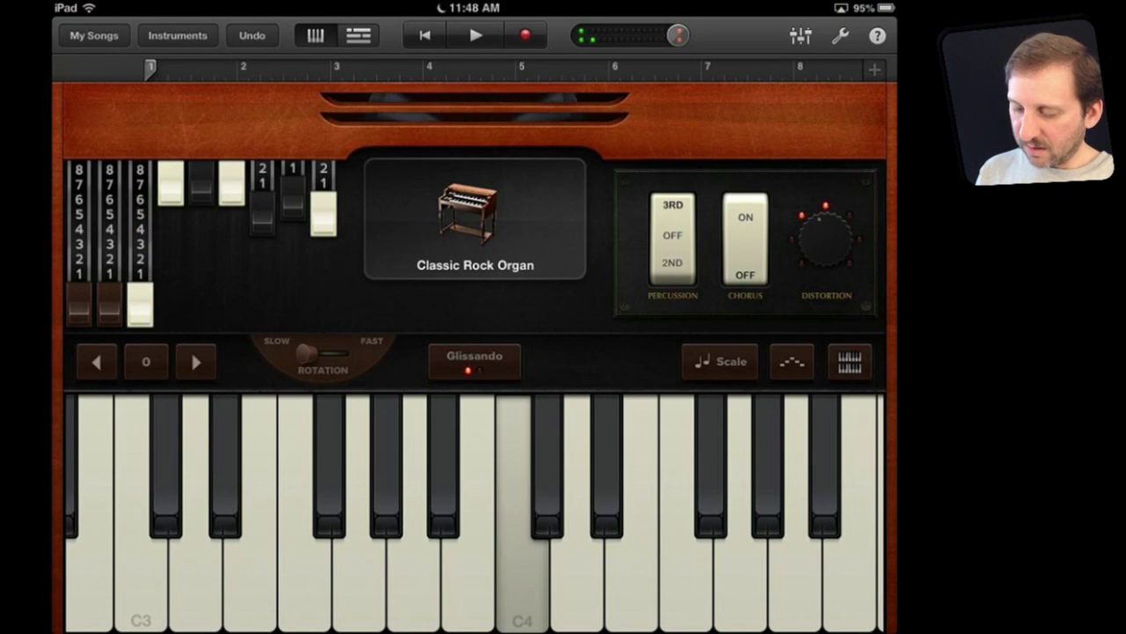
left_click(672, 262)
left_click(577, 581)
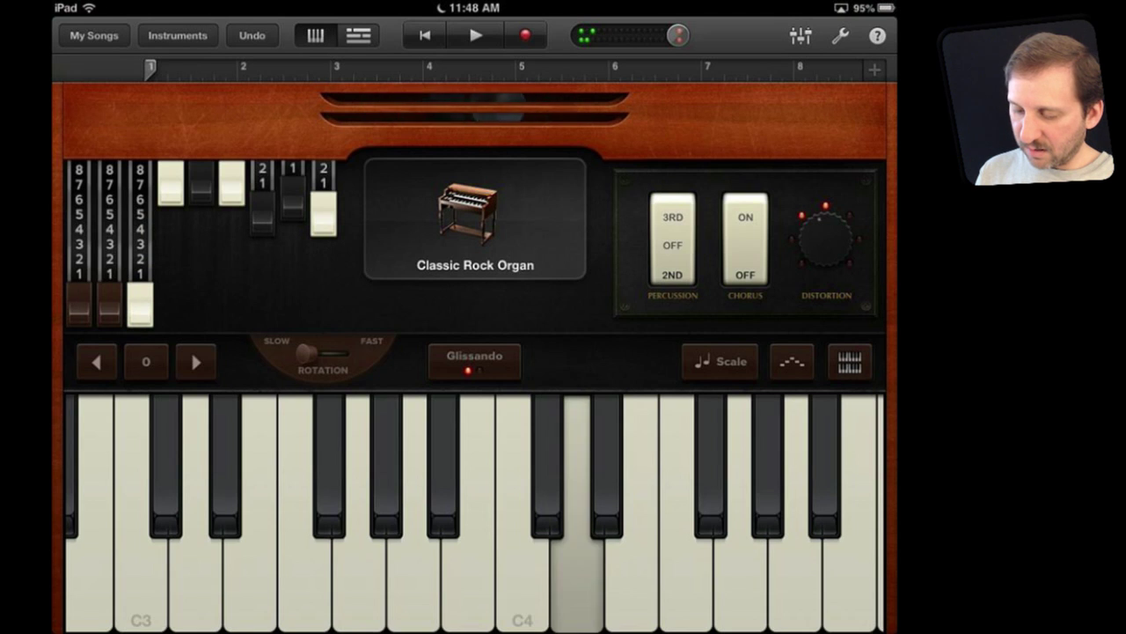
left_click(523, 581)
left_click(467, 580)
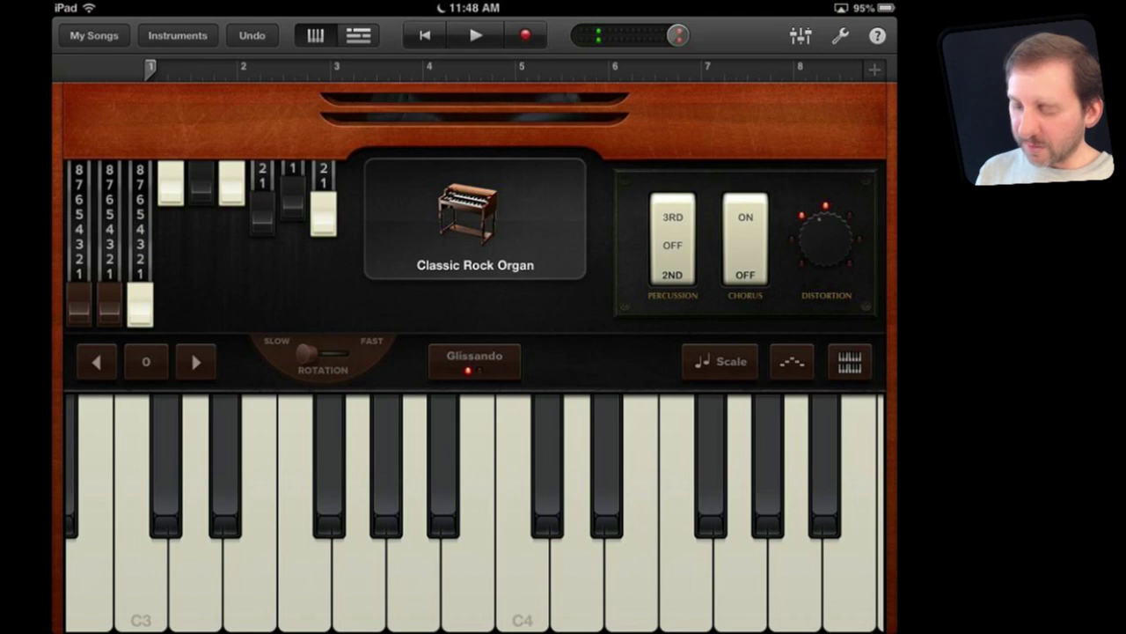
left_click(476, 220)
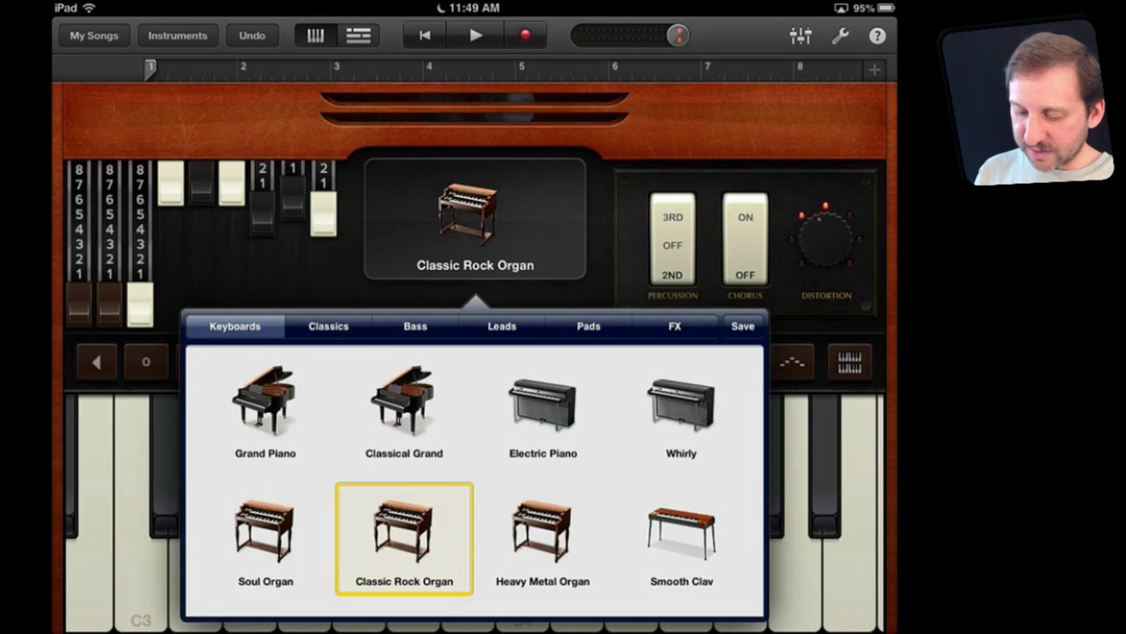
left_click(328, 326)
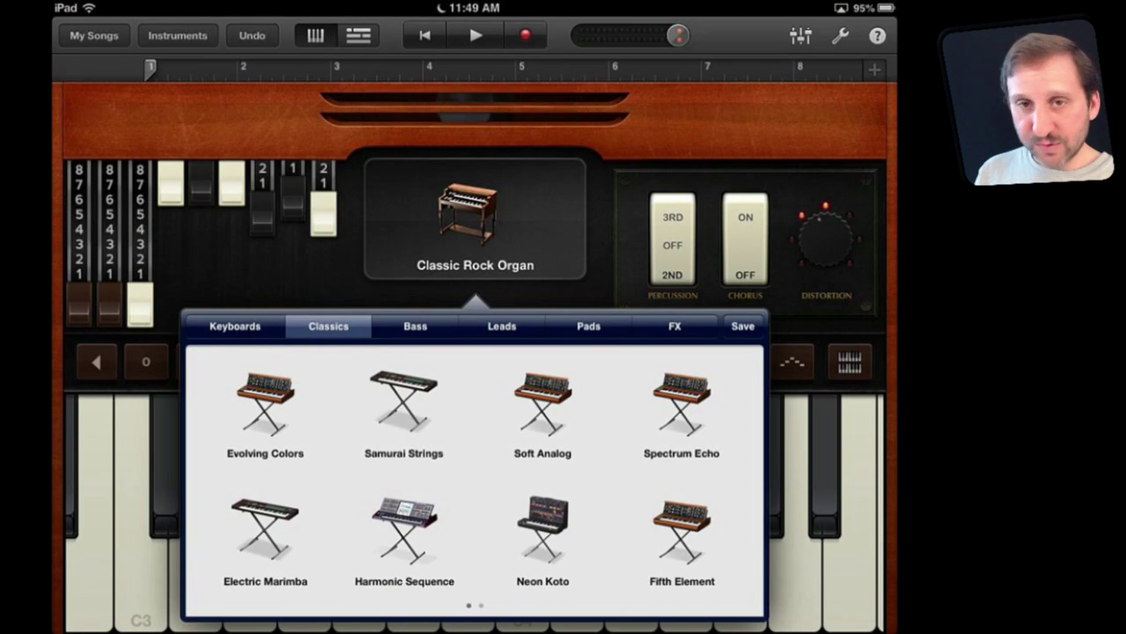
- Browse the Bass and Leads synth pages and select Sync Lead
scroll(474, 480, "right", 2)
scroll(473, 480, "right", 5)
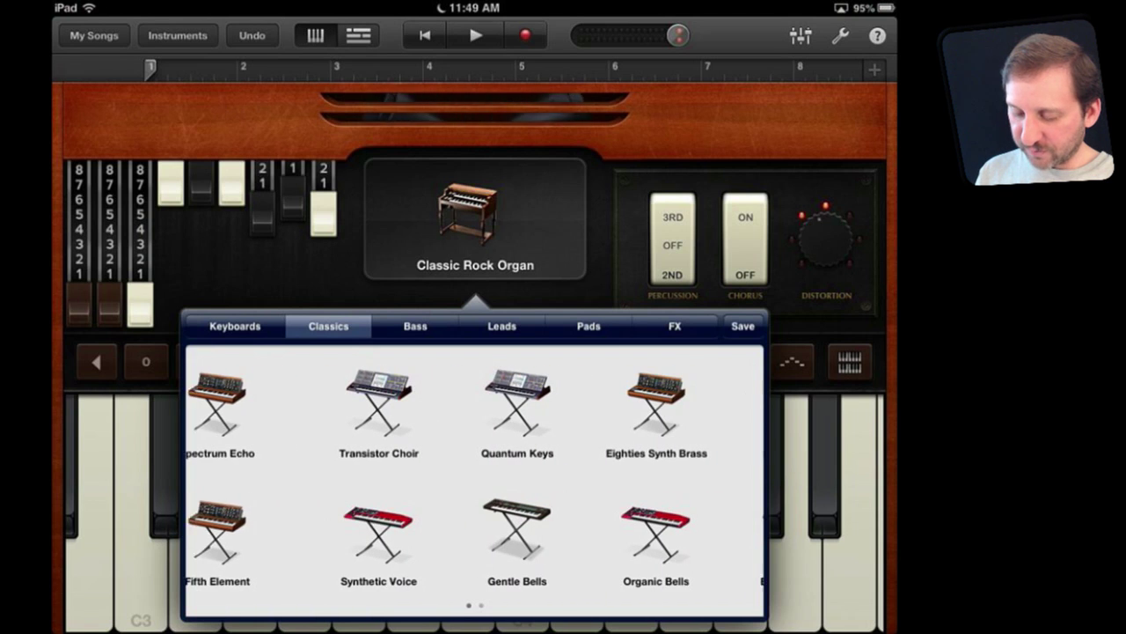
scroll(473, 479, "left", 2)
scroll(473, 480, "left", 3)
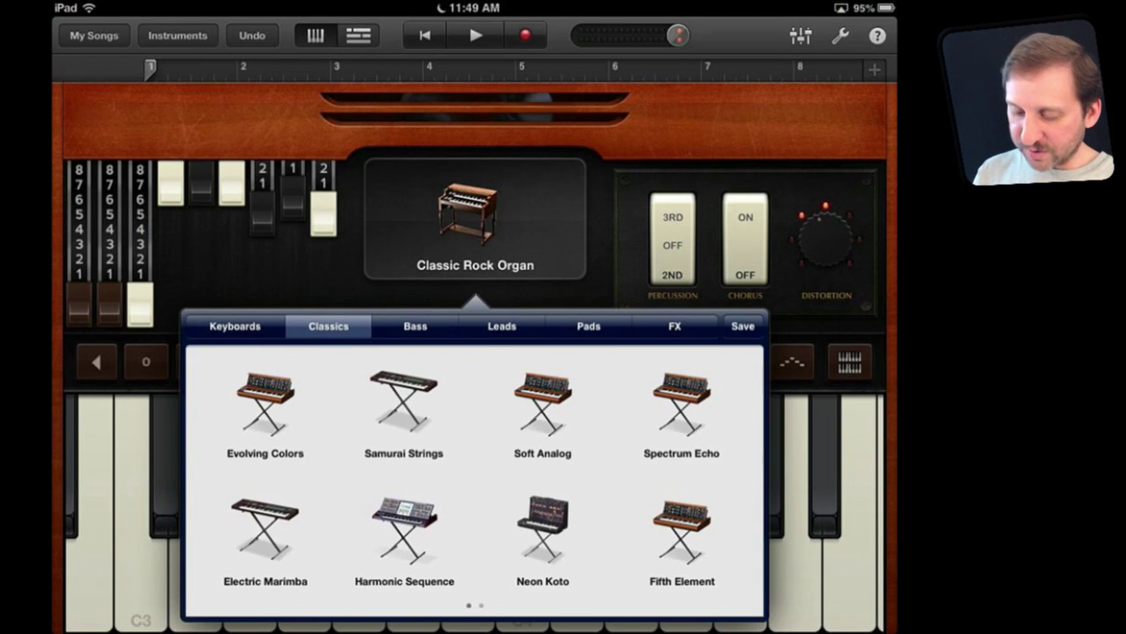
scroll(473, 480, "right", 2)
scroll(473, 479, "right", 2)
scroll(473, 480, "right", 3)
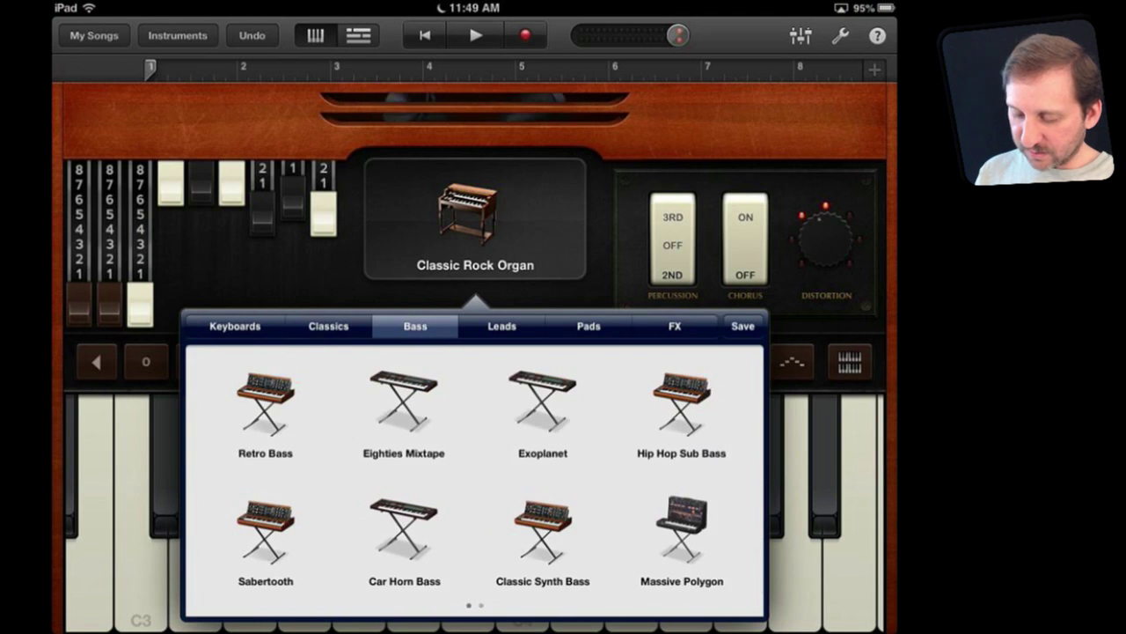
scroll(473, 479, "right", 3)
scroll(473, 479, "right", 3)
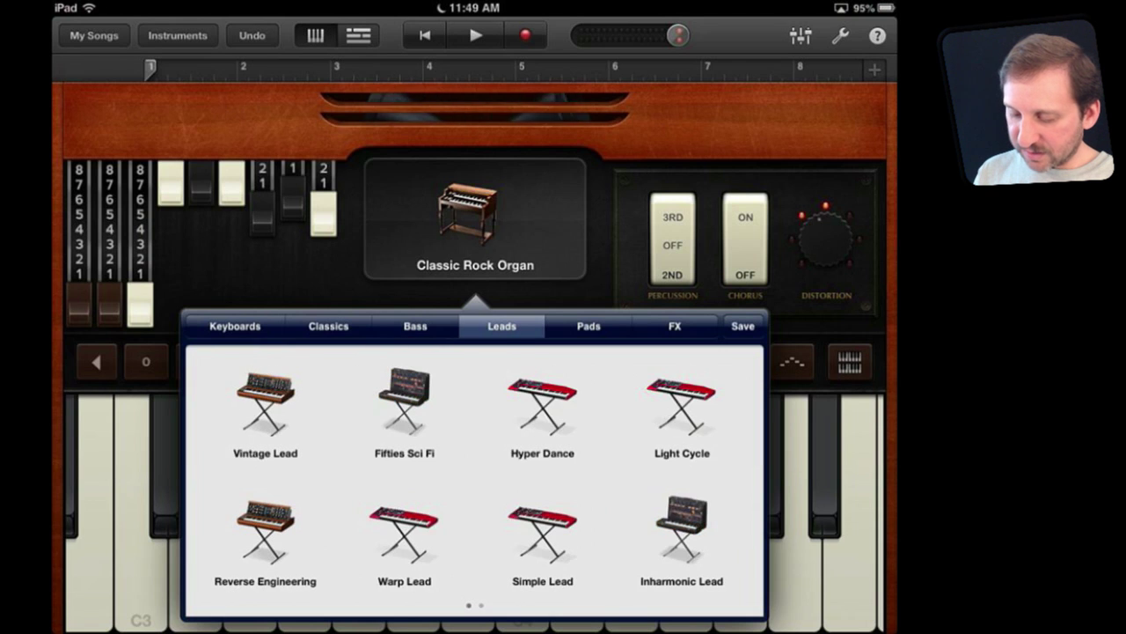
scroll(473, 479, "right", 3)
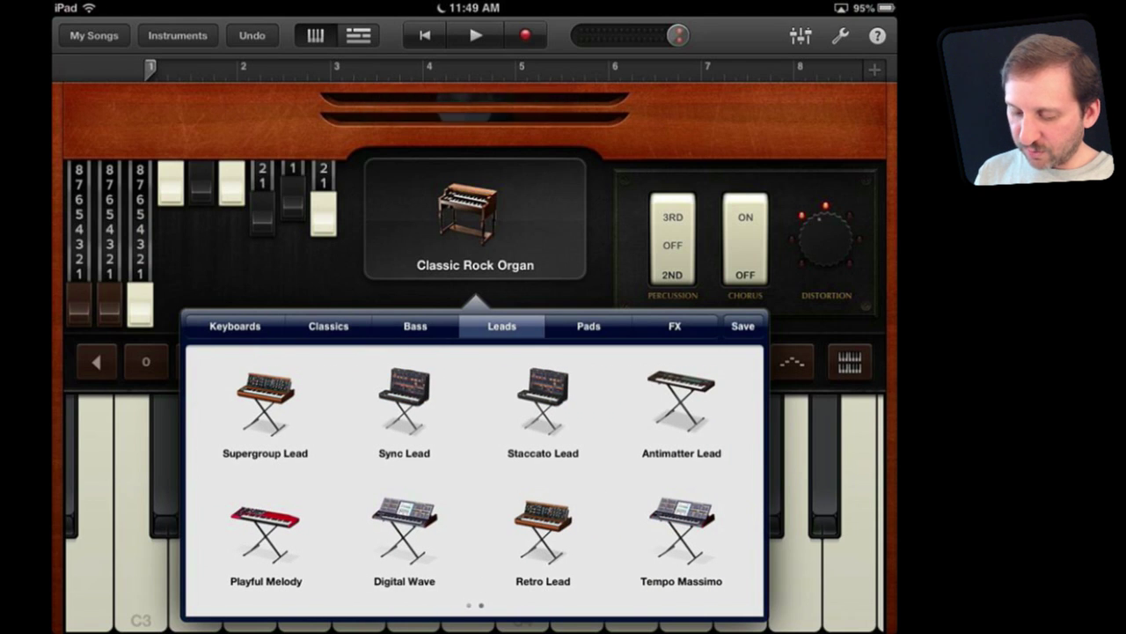
left_click(404, 405)
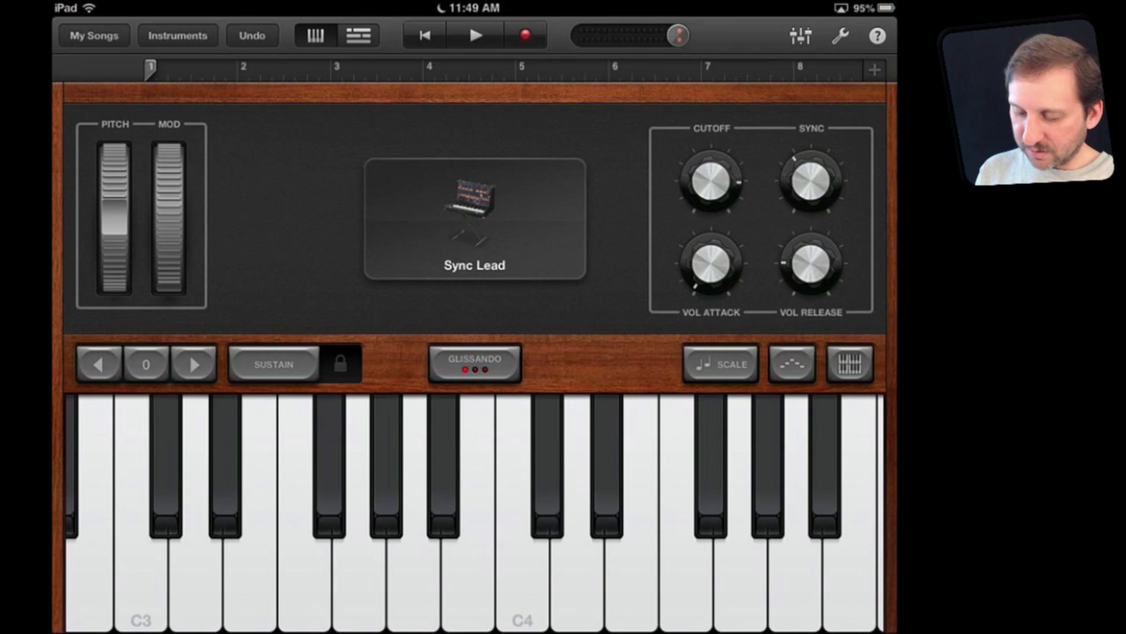
- Play C4 and D4 on Sync Lead, adding modulation and pitch bend
left_click(522, 572)
left_click(578, 572)
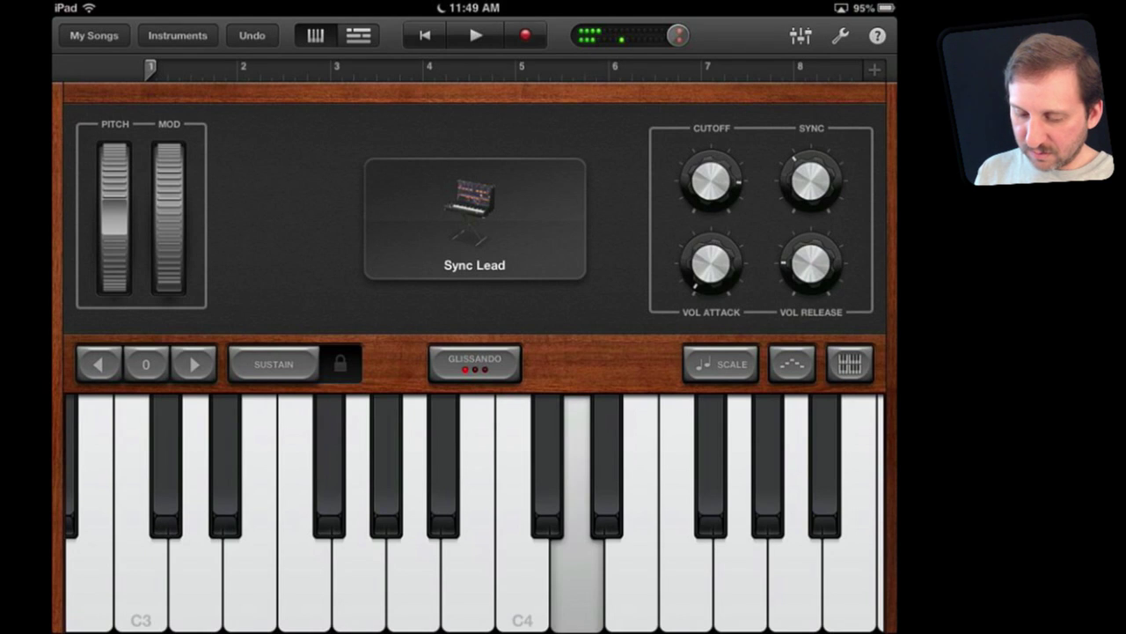
left_click_drag(169, 255, 169, 176)
left_click_drag(169, 255, 169, 168)
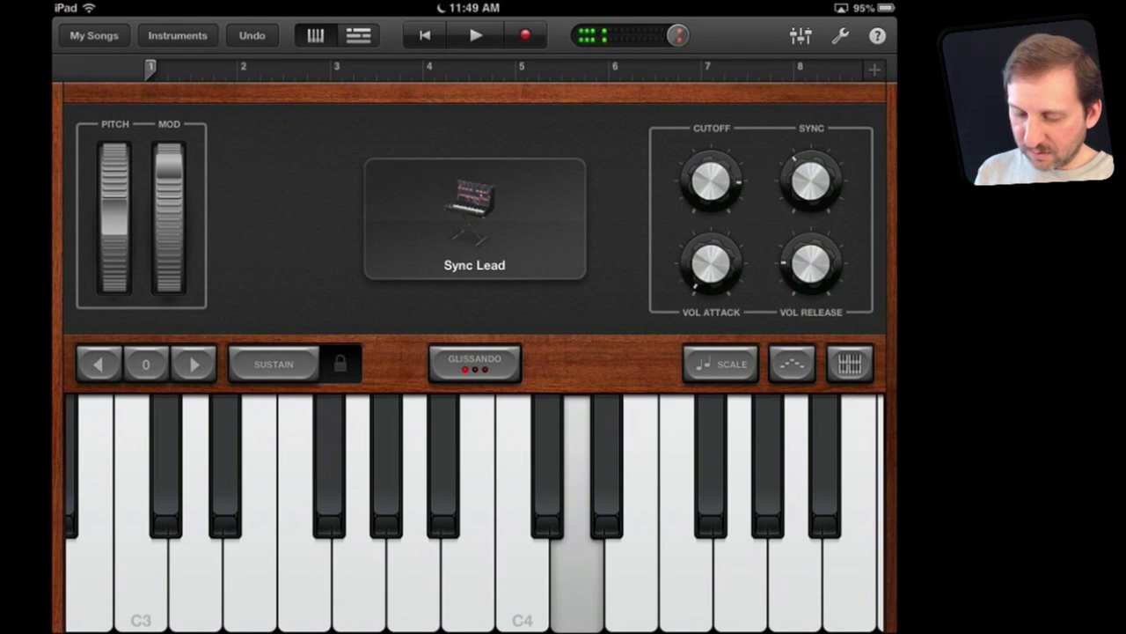
mouse_move(114, 220)
left_mouse_down()
mouse_move(114, 176)
mouse_move(114, 238)
mouse_move(114, 203)
mouse_move(115, 220)
left_mouse_up()
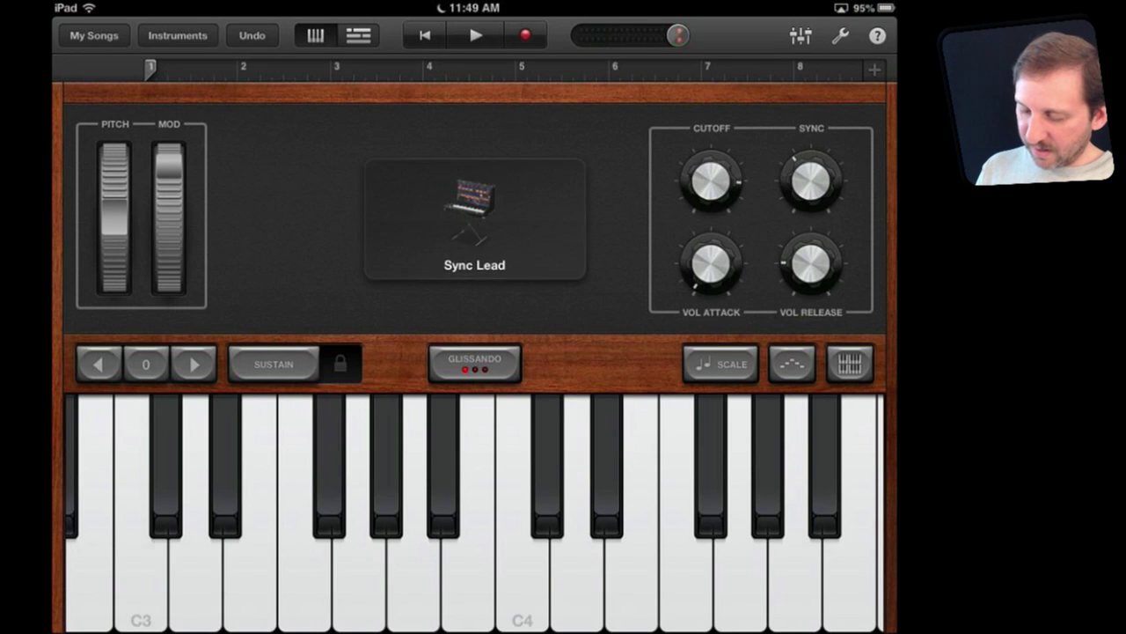
- Browse the synth presets from the Pads collection over to the FX category
left_click(475, 220)
left_click(588, 325)
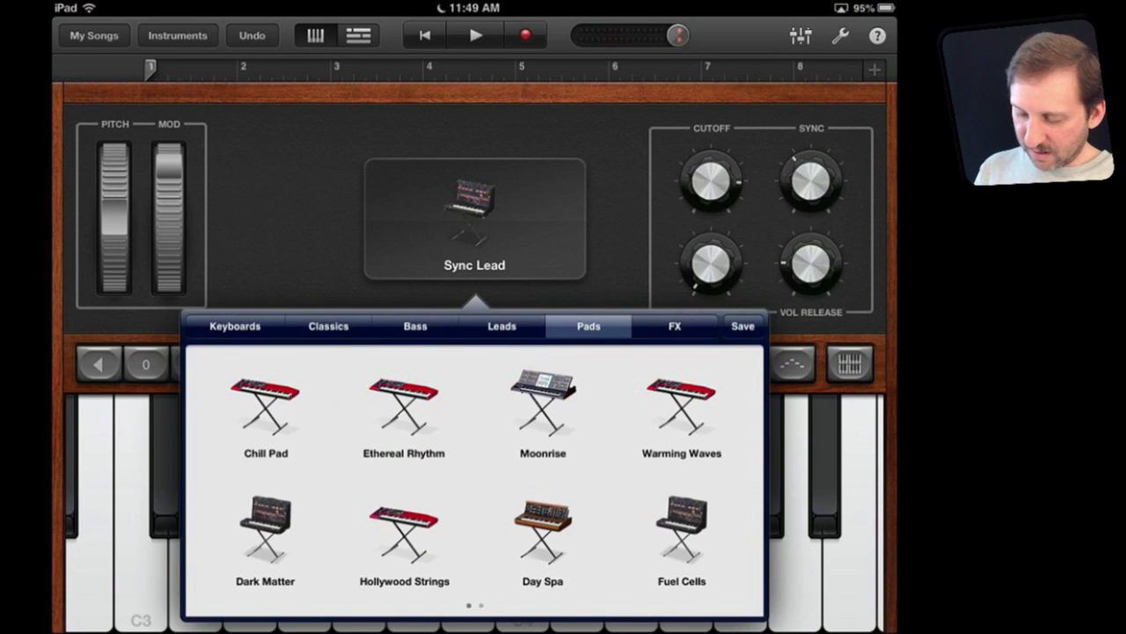
left_click_drag(669, 475, 316, 475)
left_click(675, 325)
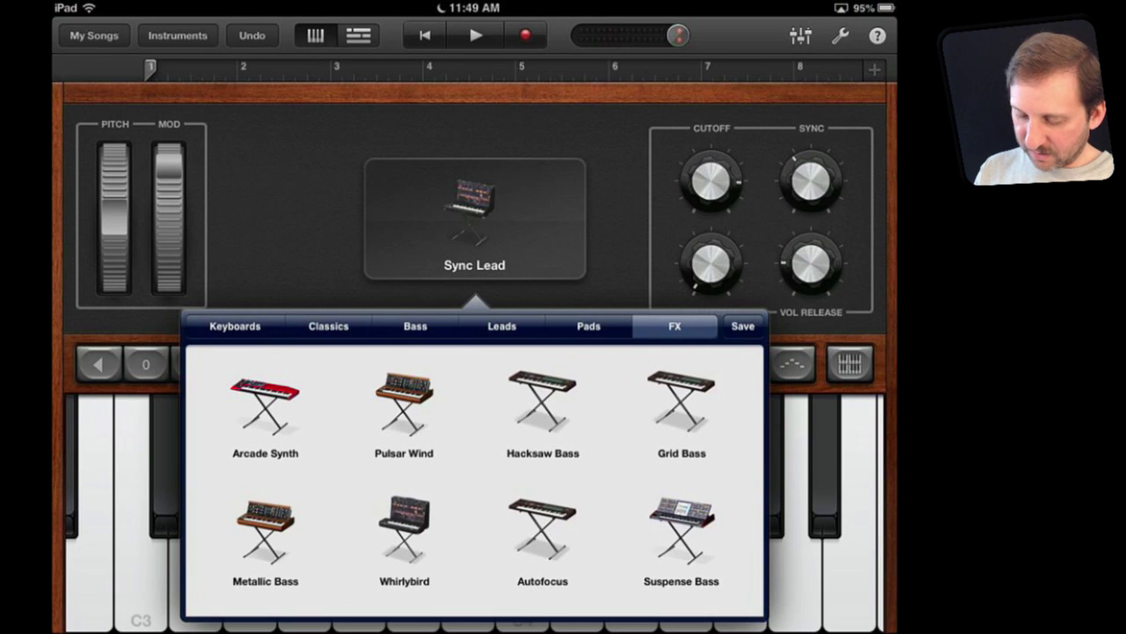
- Load the Arcade Synth sound and play two notes to hear it
left_click(265, 409)
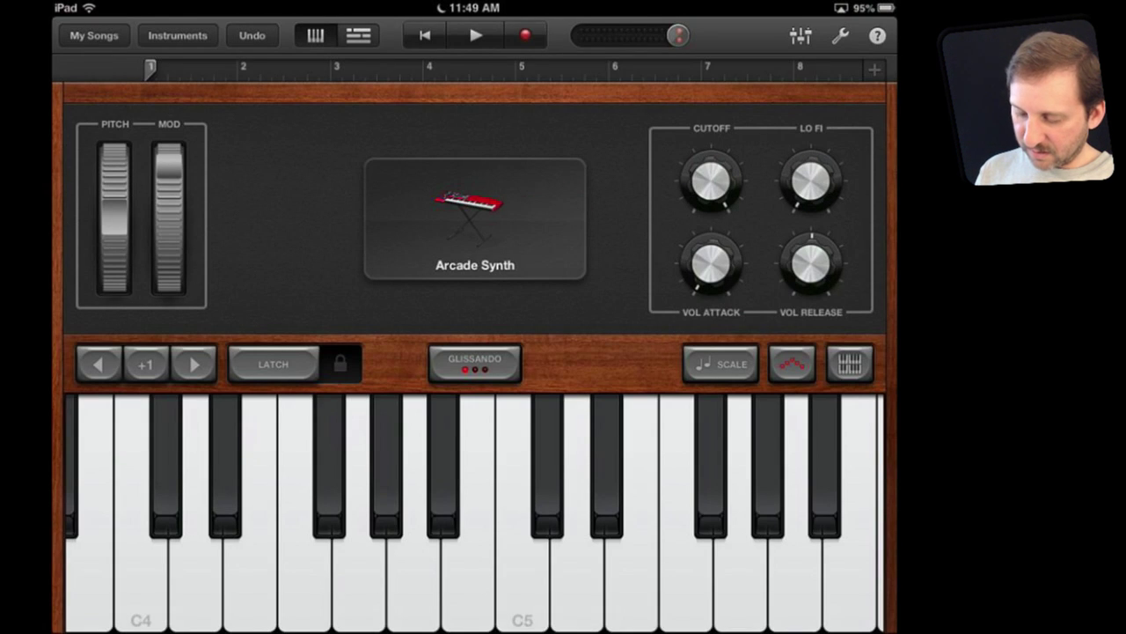
left_click(522, 546)
left_click(577, 545)
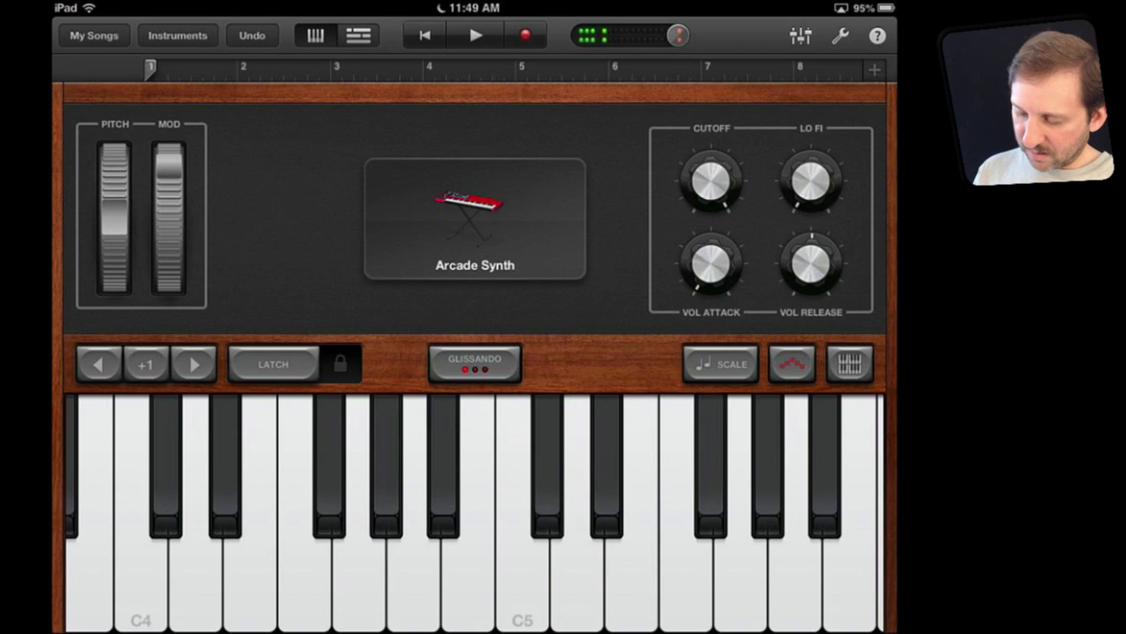
- Switch Arcade Synth's arpeggiator Run to OFF and play notes again
left_click(792, 364)
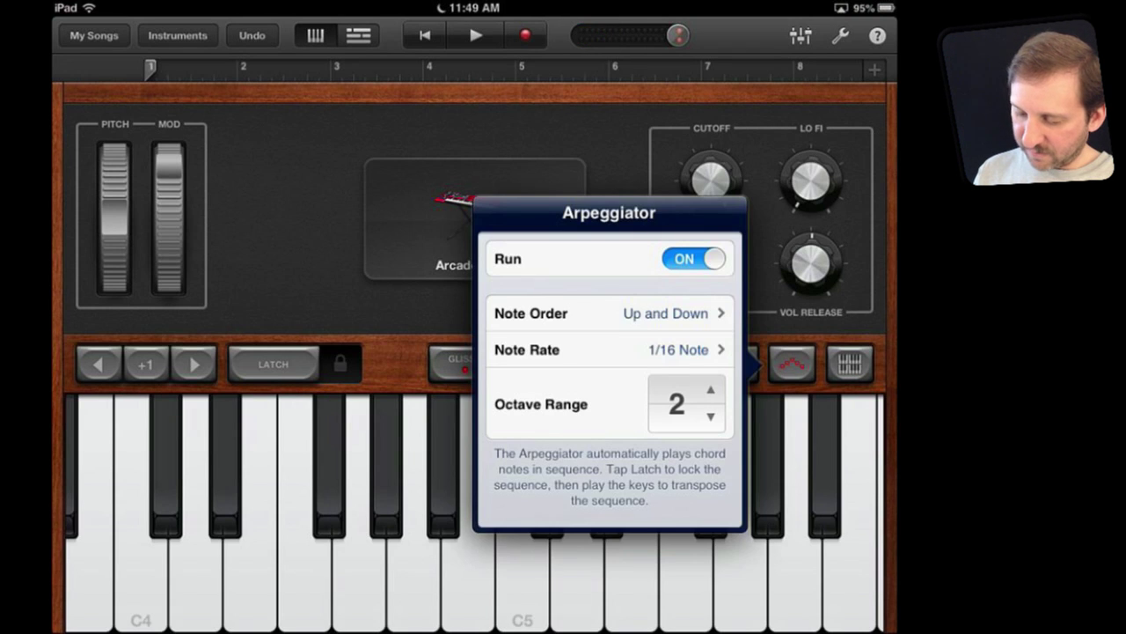
left_click(694, 258)
left_click(468, 572)
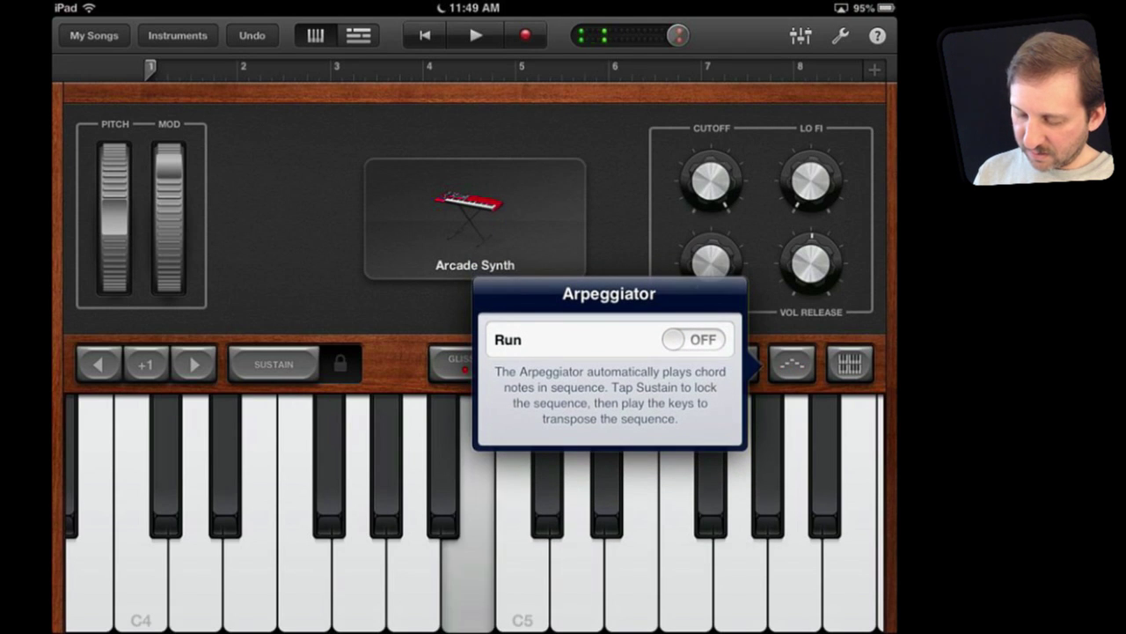
left_click(414, 572)
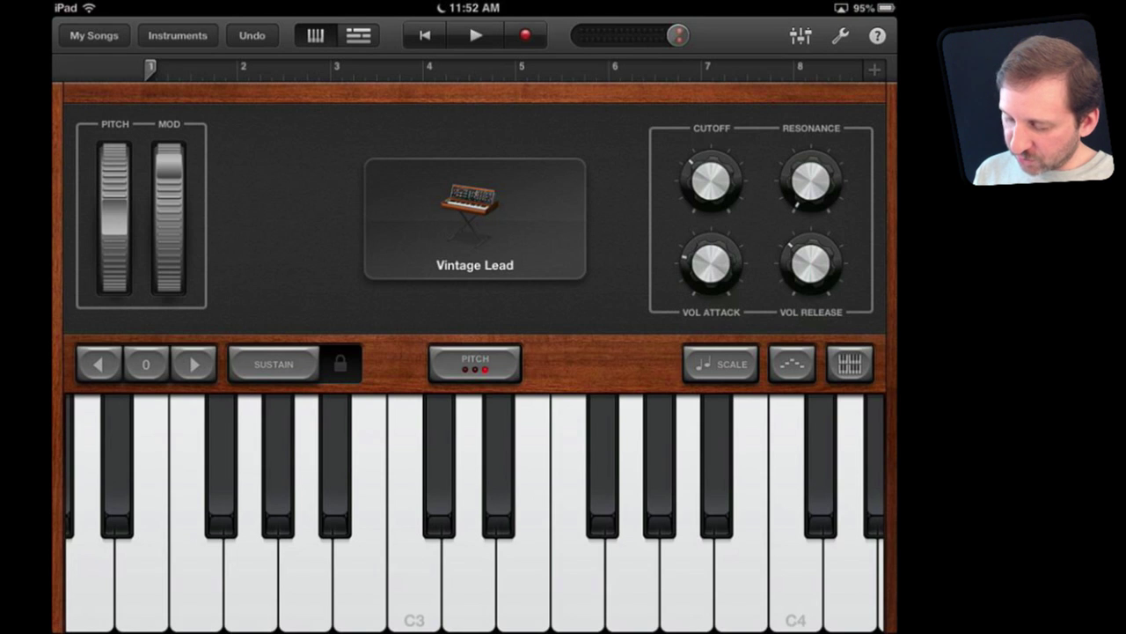
- Raise resonance and release, shorten attack, choose Major Blues scale, and lock sustain
left_click_drag(810, 189, 810, 154)
left_click_drag(810, 269, 810, 242)
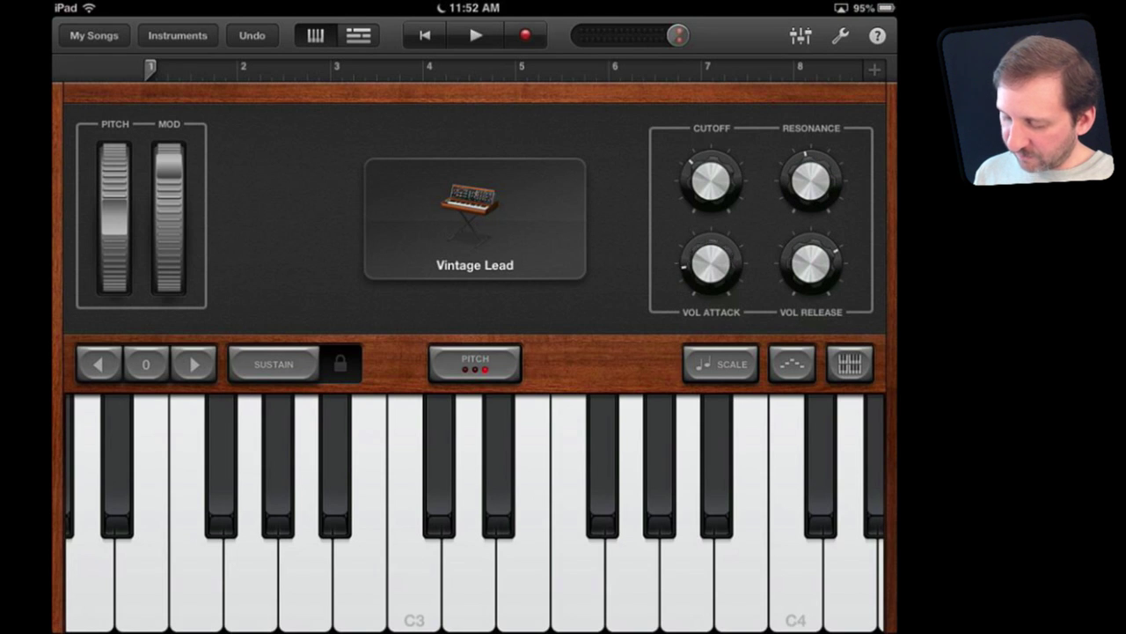
left_click_drag(711, 262, 711, 278)
left_click(720, 363)
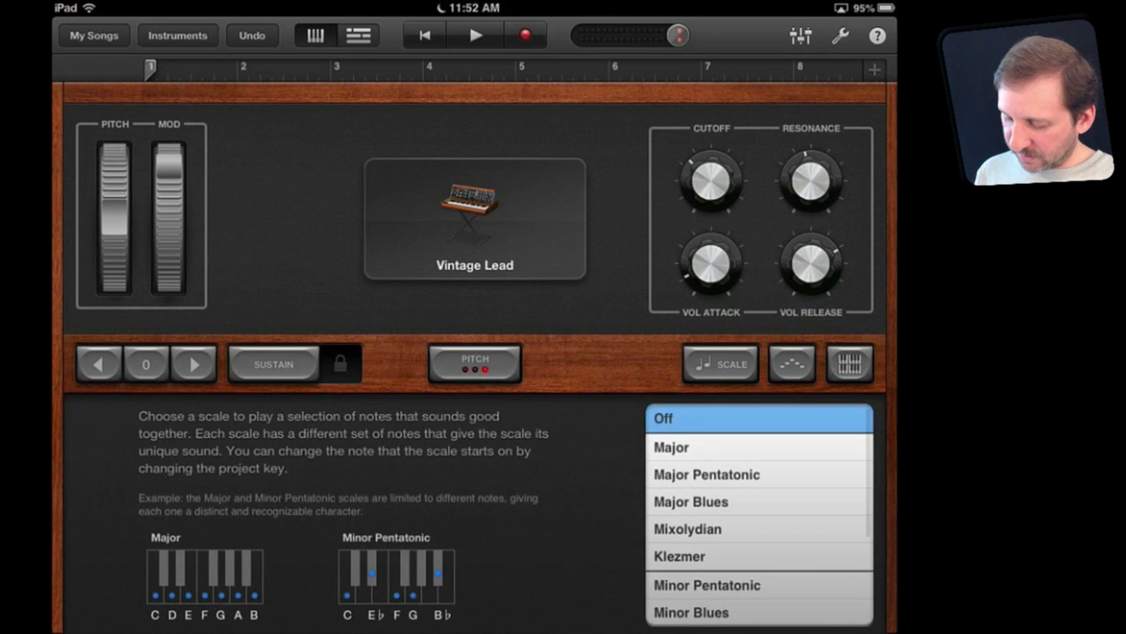
left_click(691, 502)
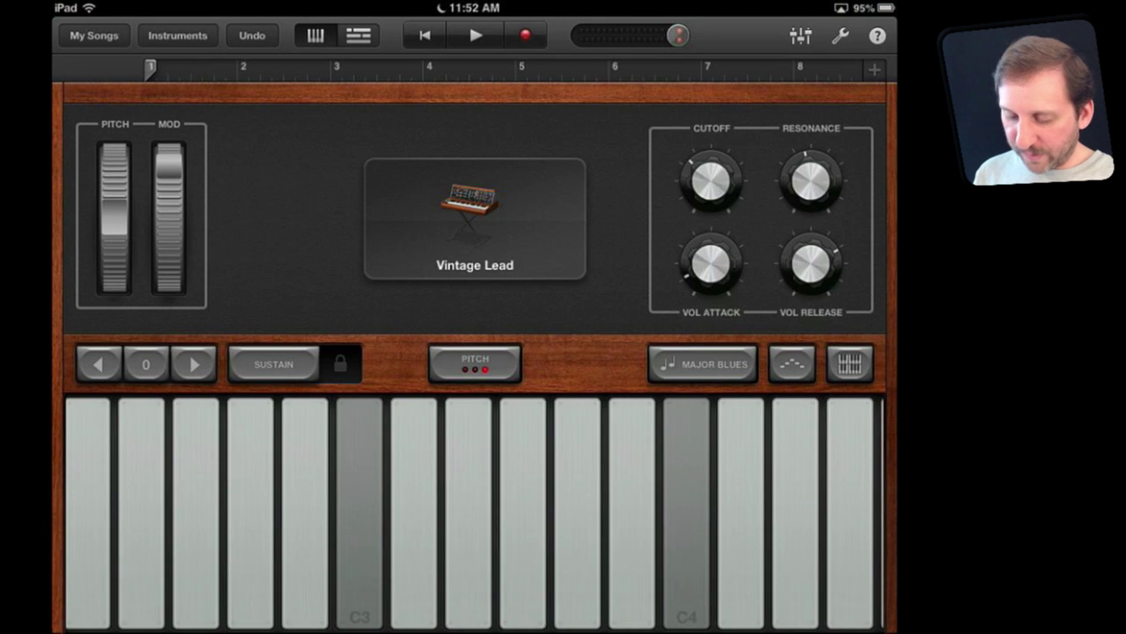
left_click_drag(274, 364, 315, 364)
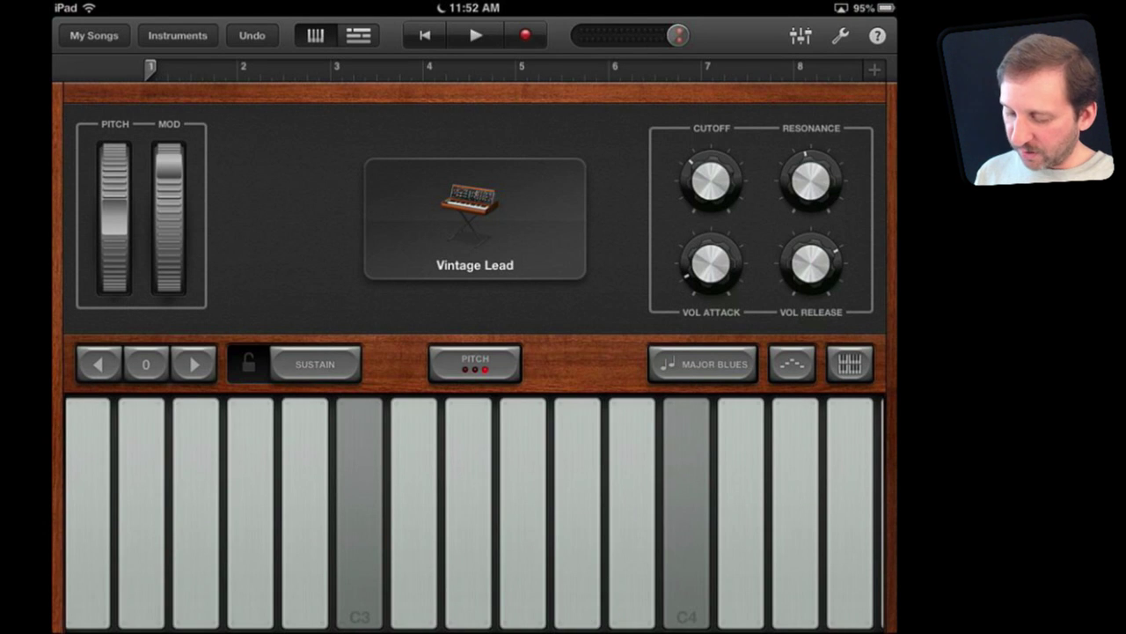
- Save the tweaked Vintage Lead as a custom preset named 'Test'
left_click(475, 220)
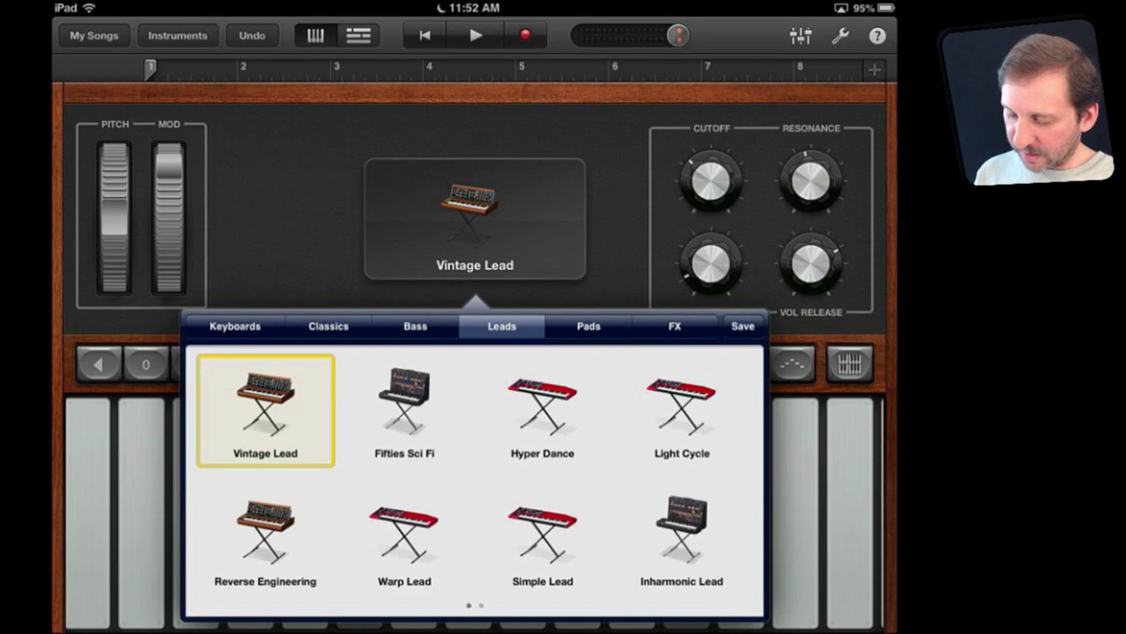
left_click(743, 326)
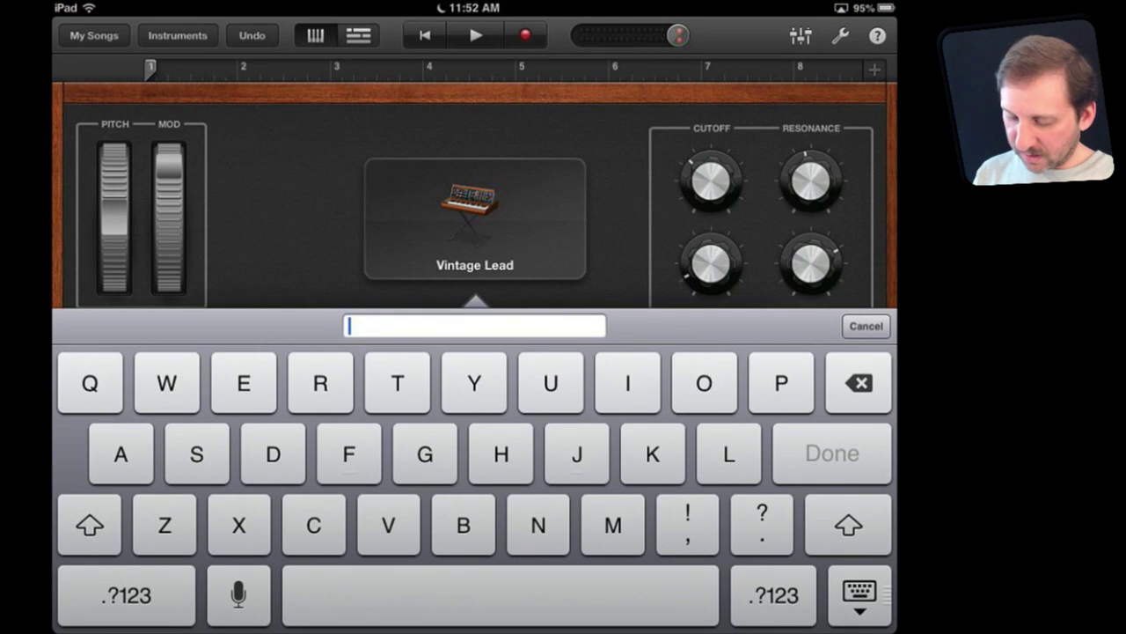
type("Test")
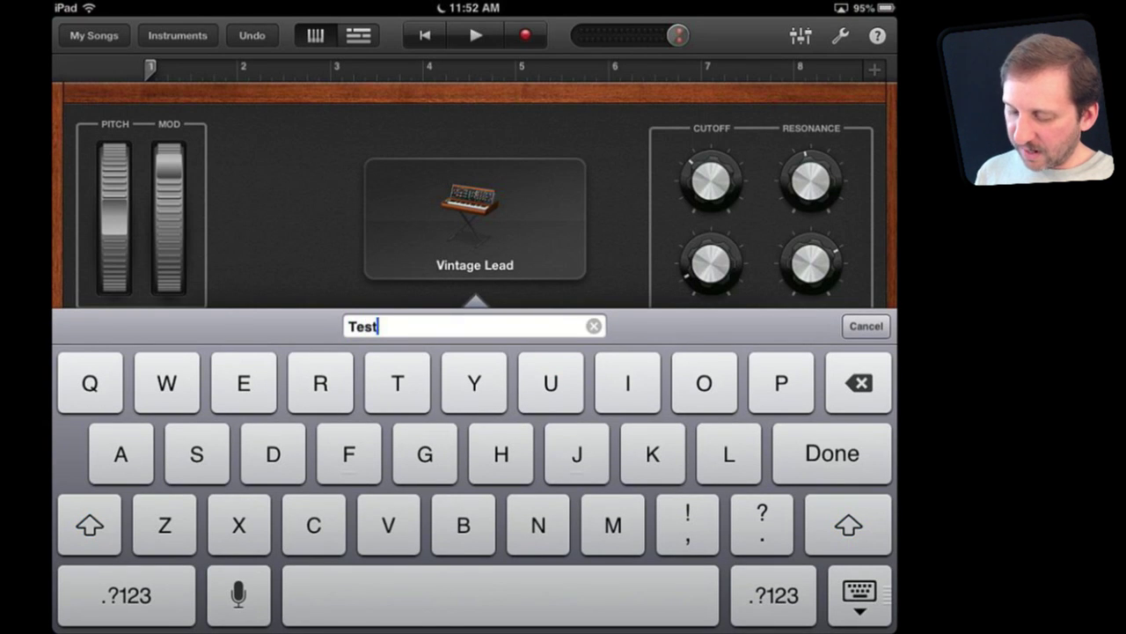
key("Return")
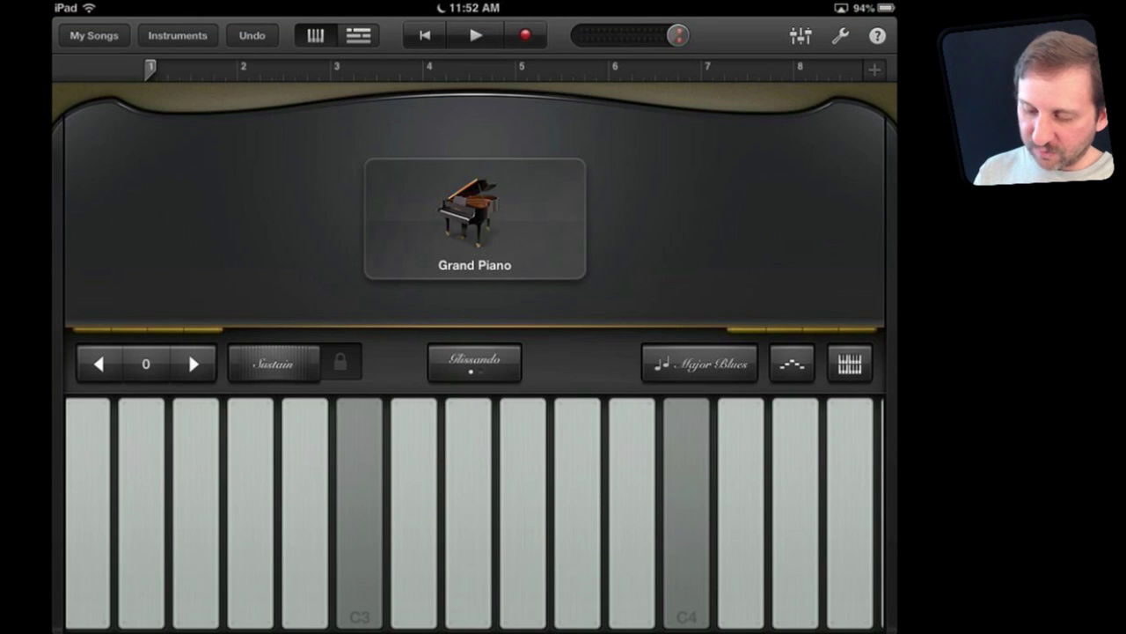
- Record a ten-note Grand Piano melody ending on C3, then view it in Tracks
left_click(525, 35)
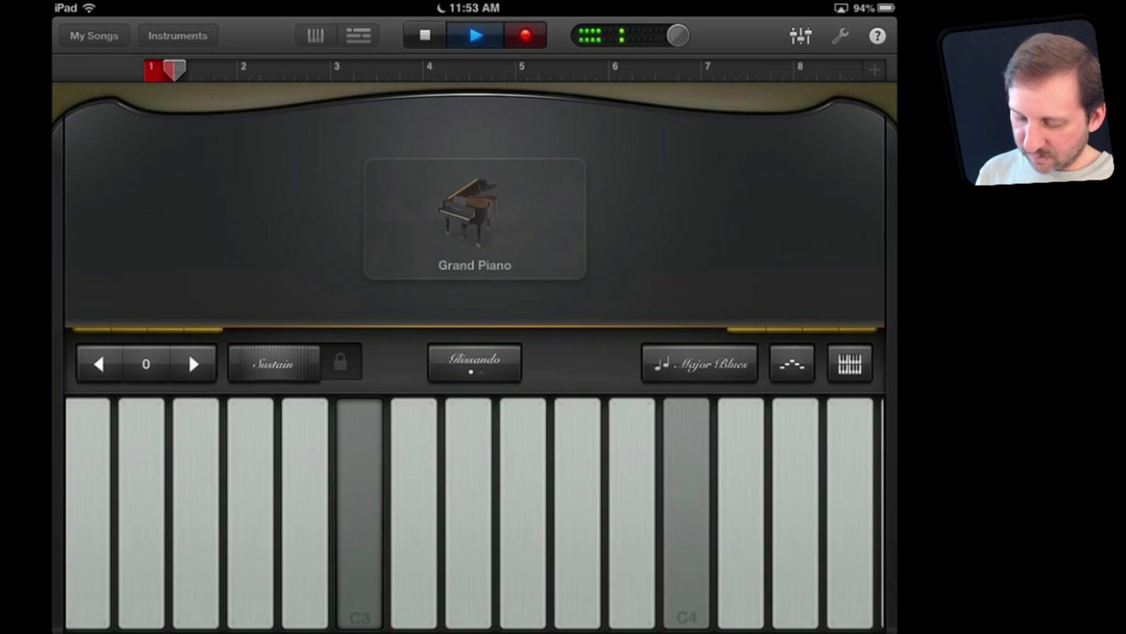
left_click(413, 528)
left_click(468, 528)
left_click(523, 528)
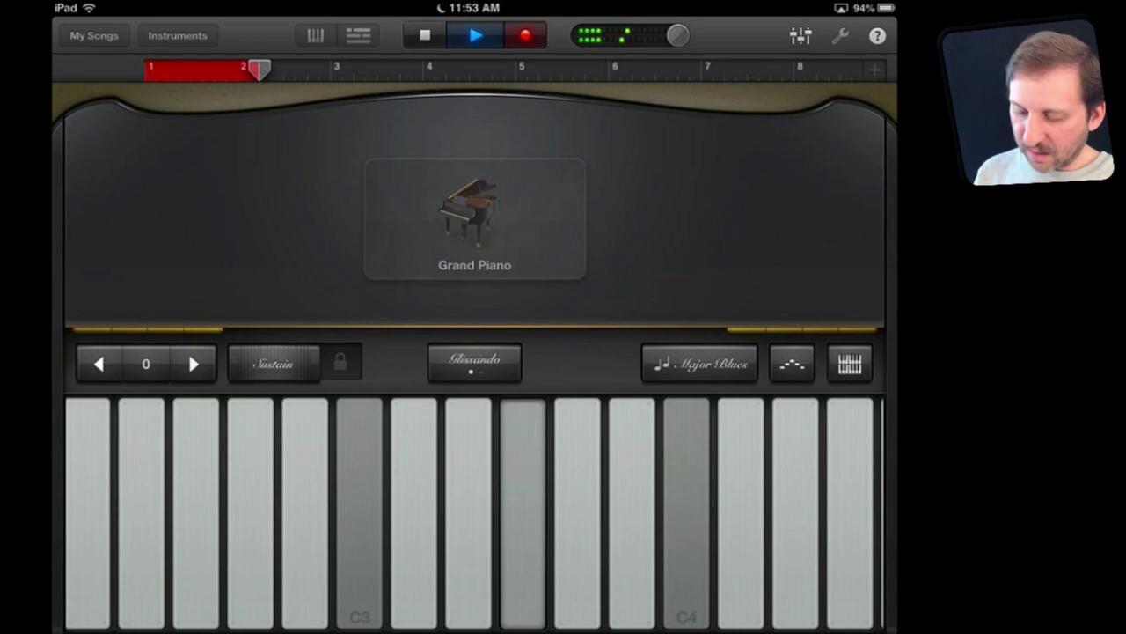
left_click(469, 528)
left_click(414, 528)
left_click(468, 528)
left_click(523, 528)
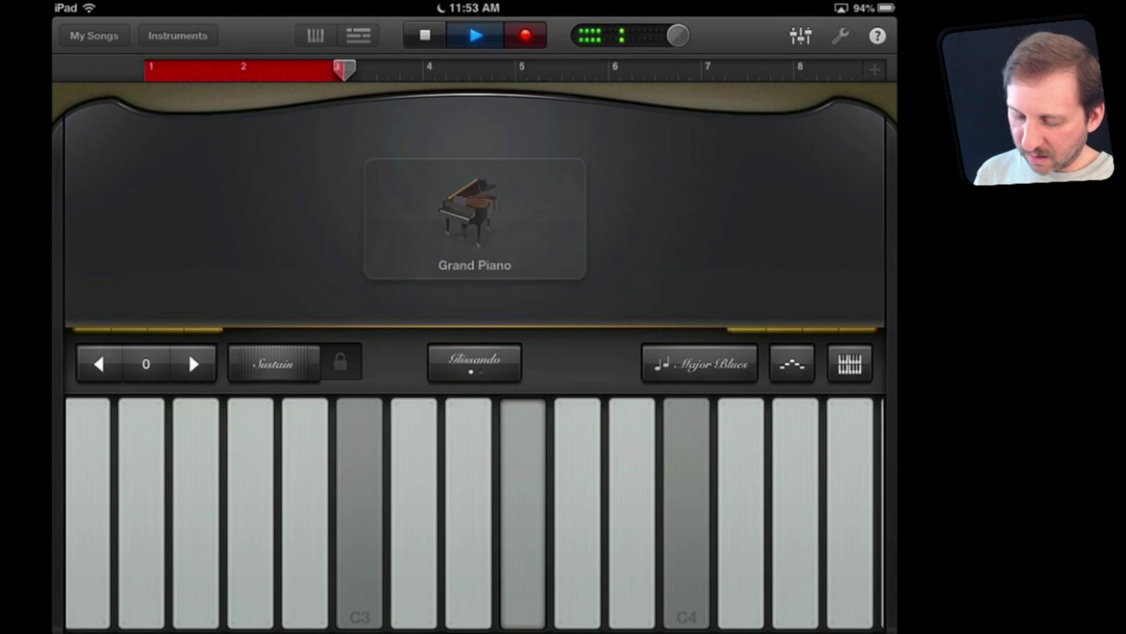
left_click(469, 528)
left_click(413, 528)
left_click(359, 528)
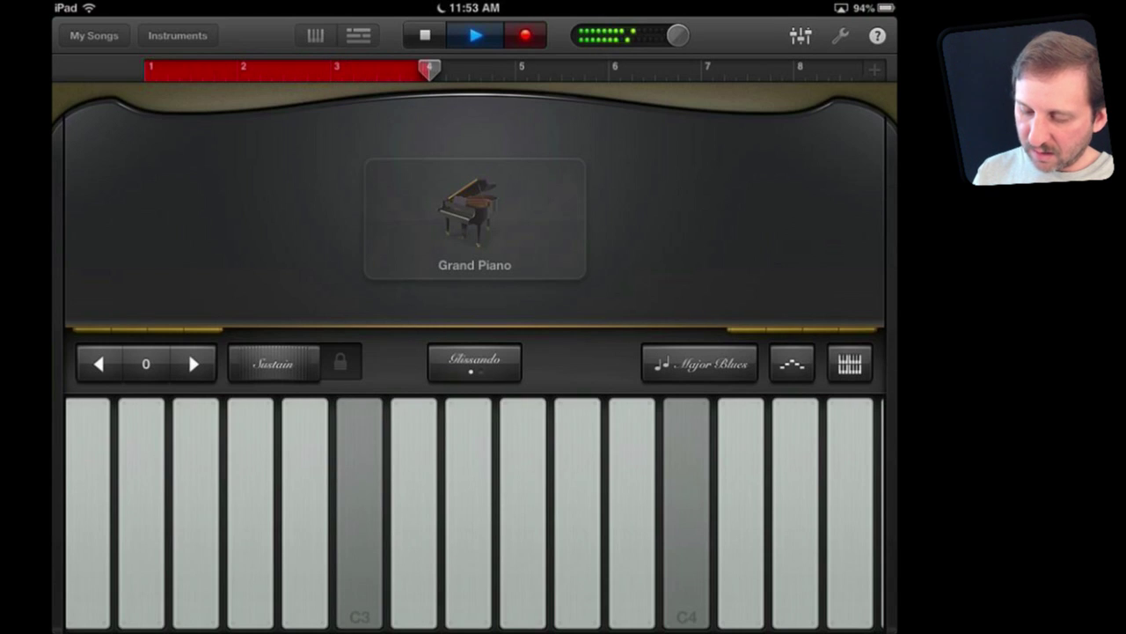
left_click(425, 35)
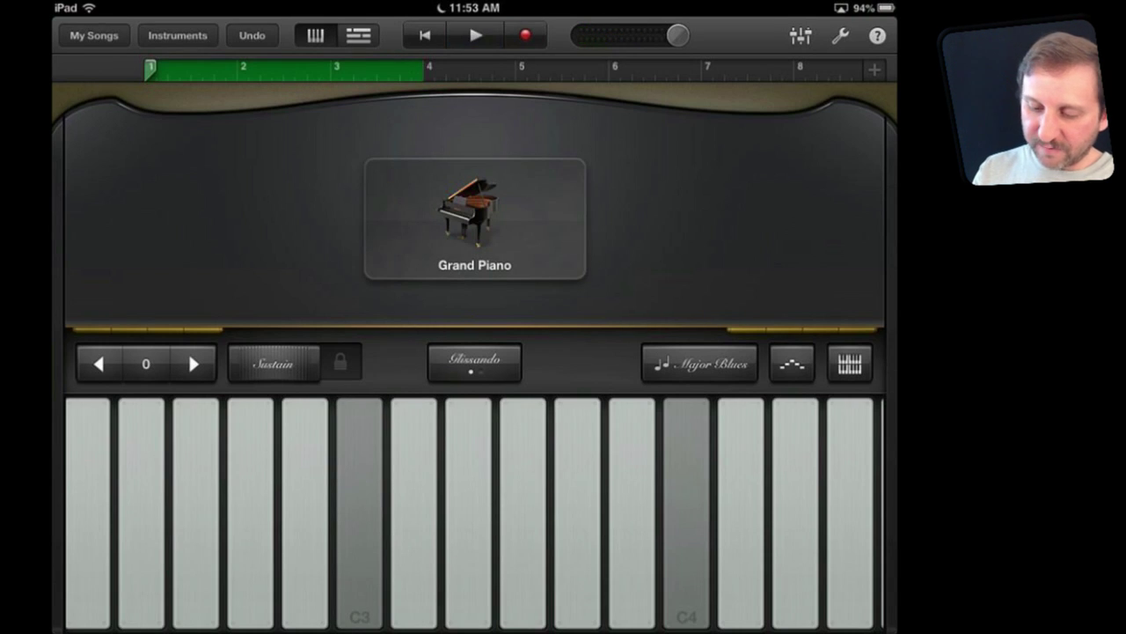
left_click(358, 36)
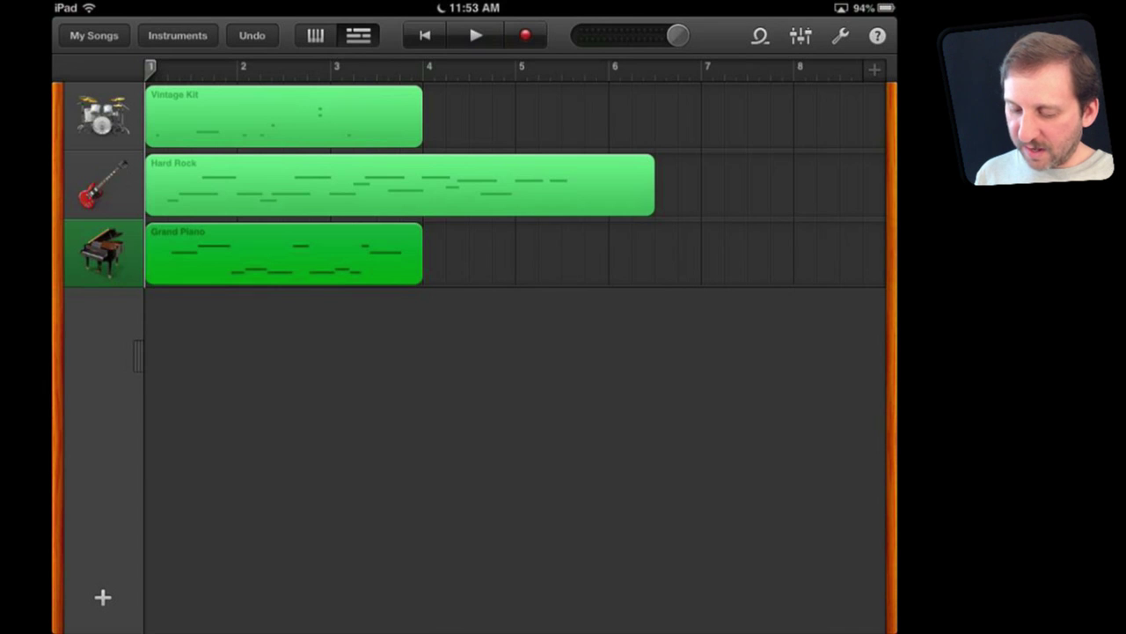
- Open the Grand Piano region in the note editor with bar 1 in view
left_click(284, 253)
left_click(283, 253)
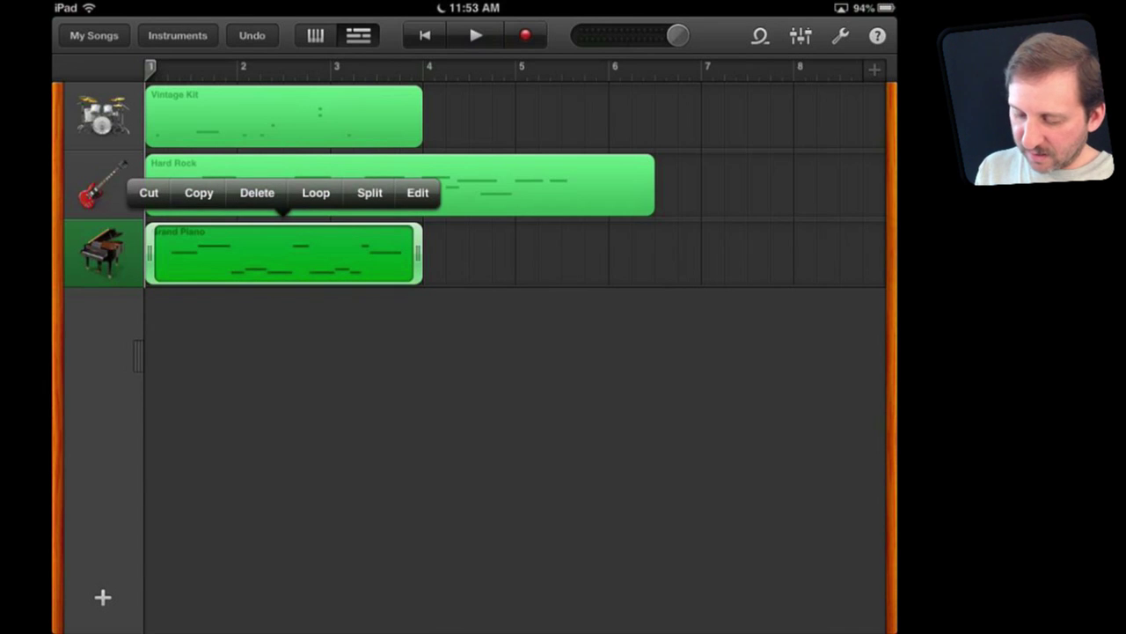
left_click(418, 192)
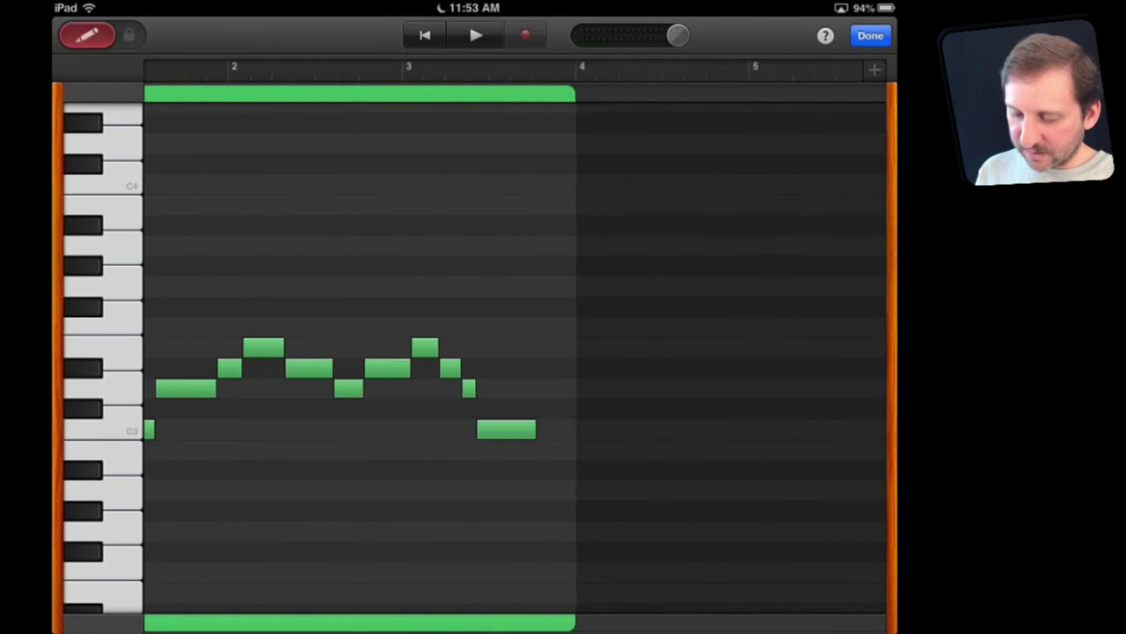
scroll(260, 370, "up", 1)
left_click_drag(352, 264, 454, 264)
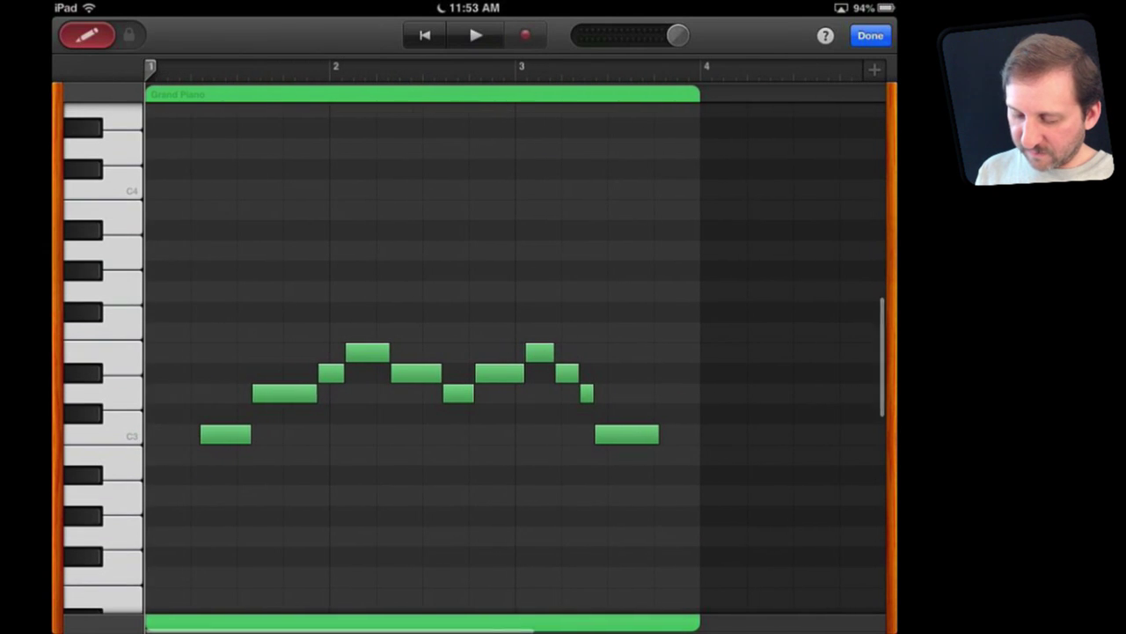
- Preview pitches, move one selected note higher, and lower another melody note
left_click(285, 393)
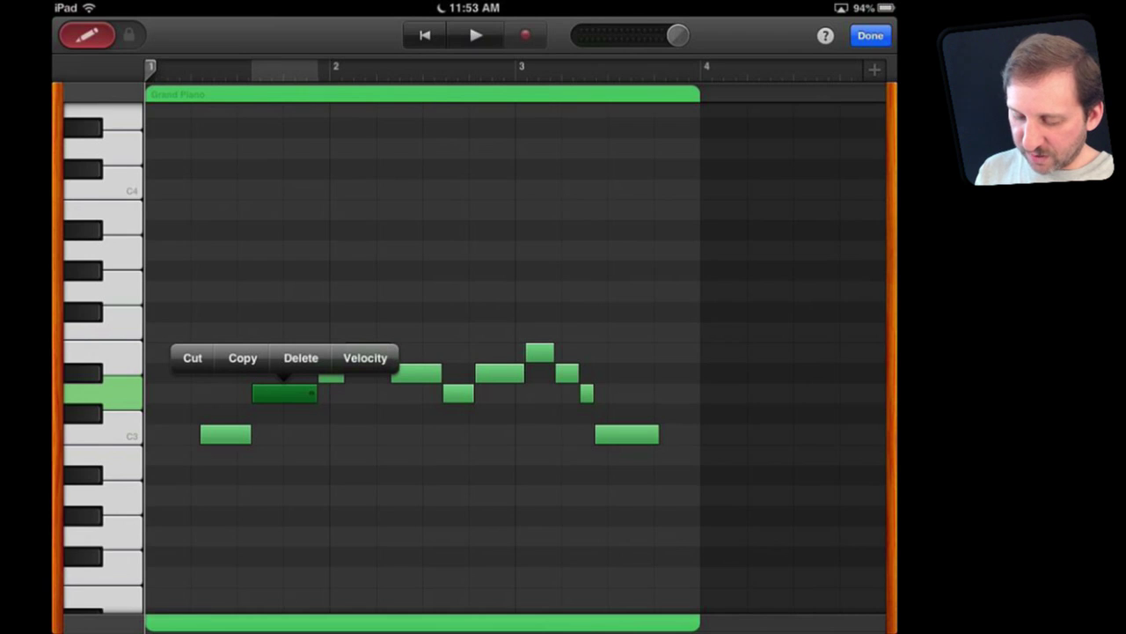
left_click(106, 532)
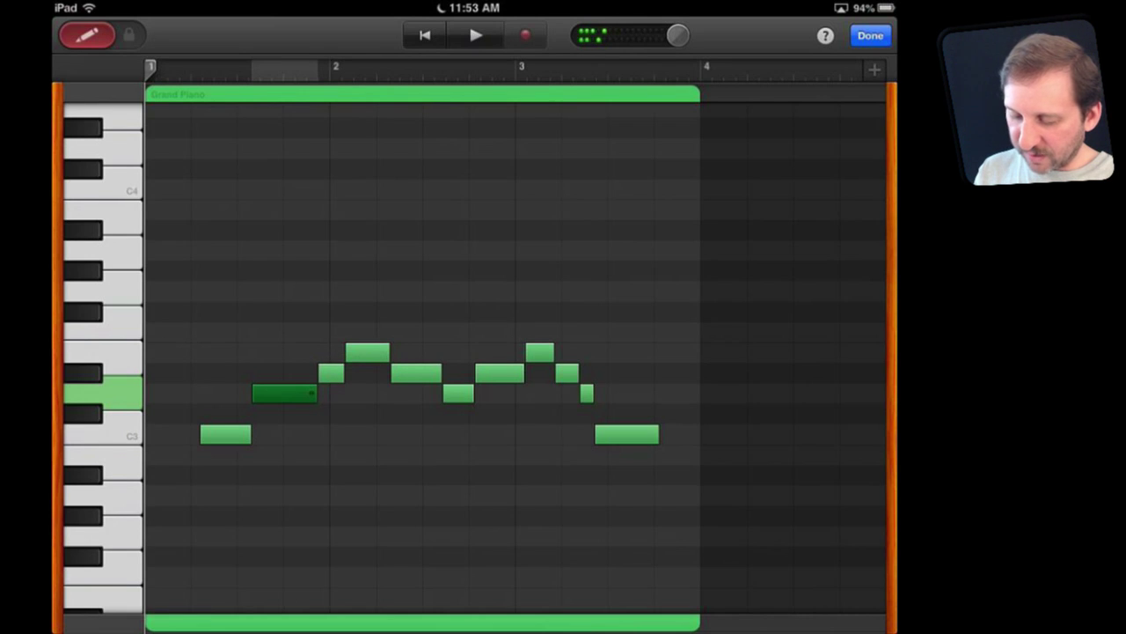
left_click(114, 217)
left_click(115, 323)
left_click(114, 427)
left_click(115, 252)
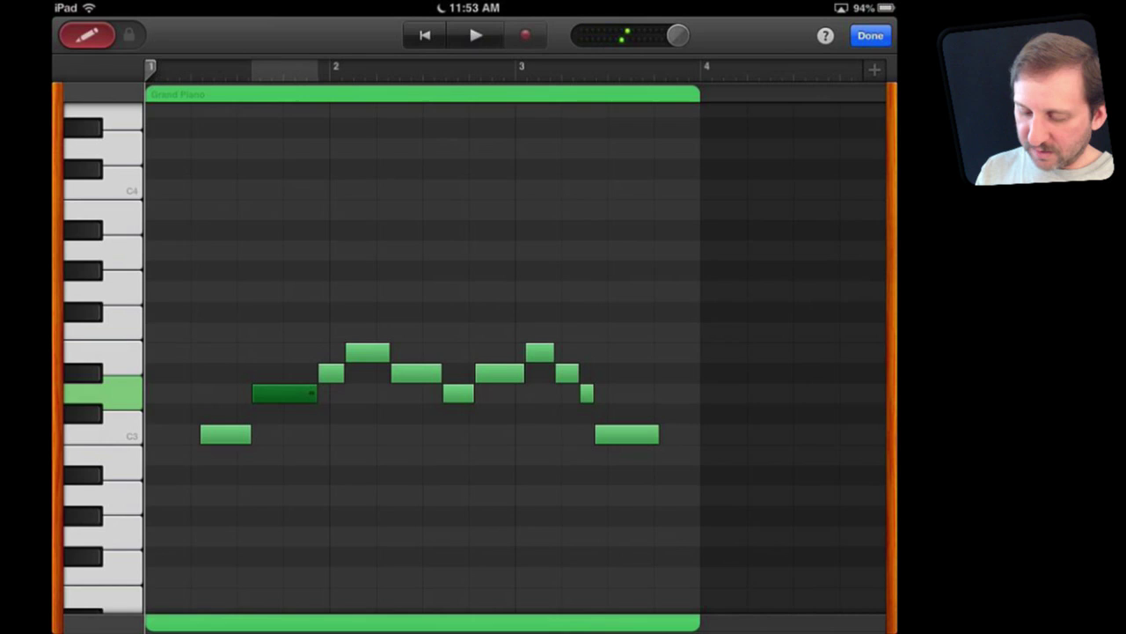
left_click(106, 322)
left_click(106, 462)
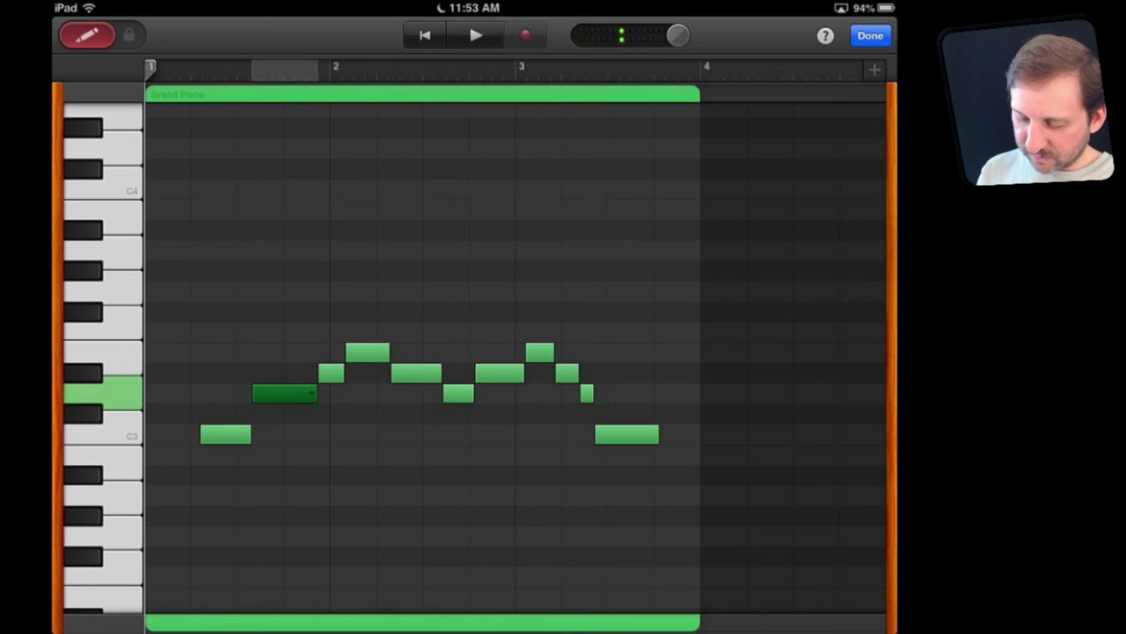
left_click_drag(284, 394, 284, 250)
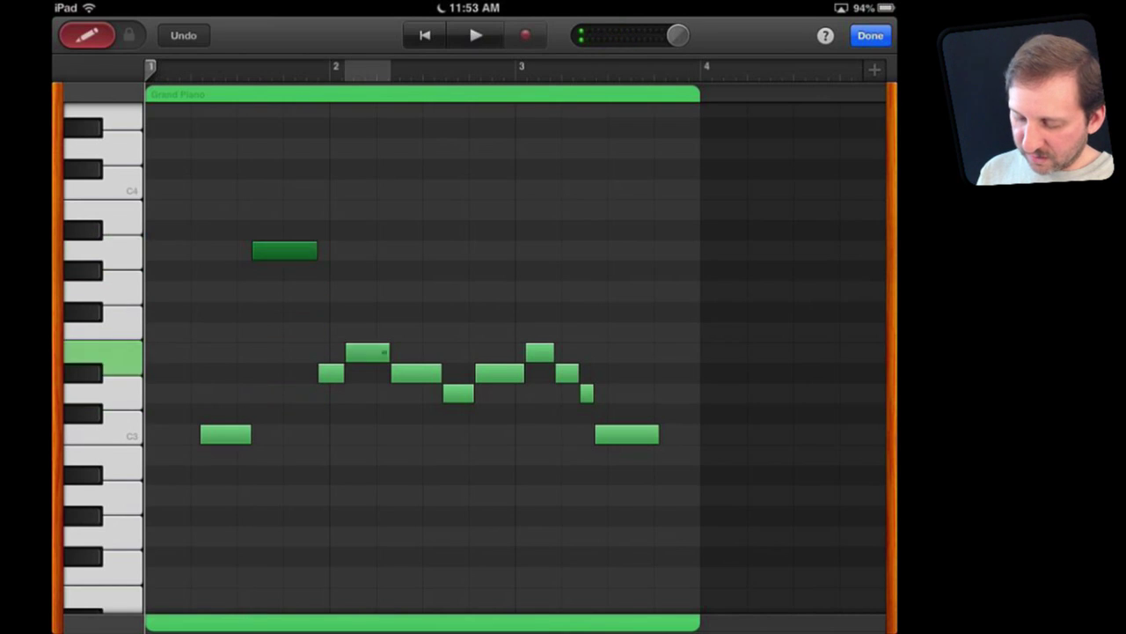
mouse_move(367, 352)
left_mouse_down()
mouse_move(367, 516)
mouse_move(492, 515)
left_mouse_up()
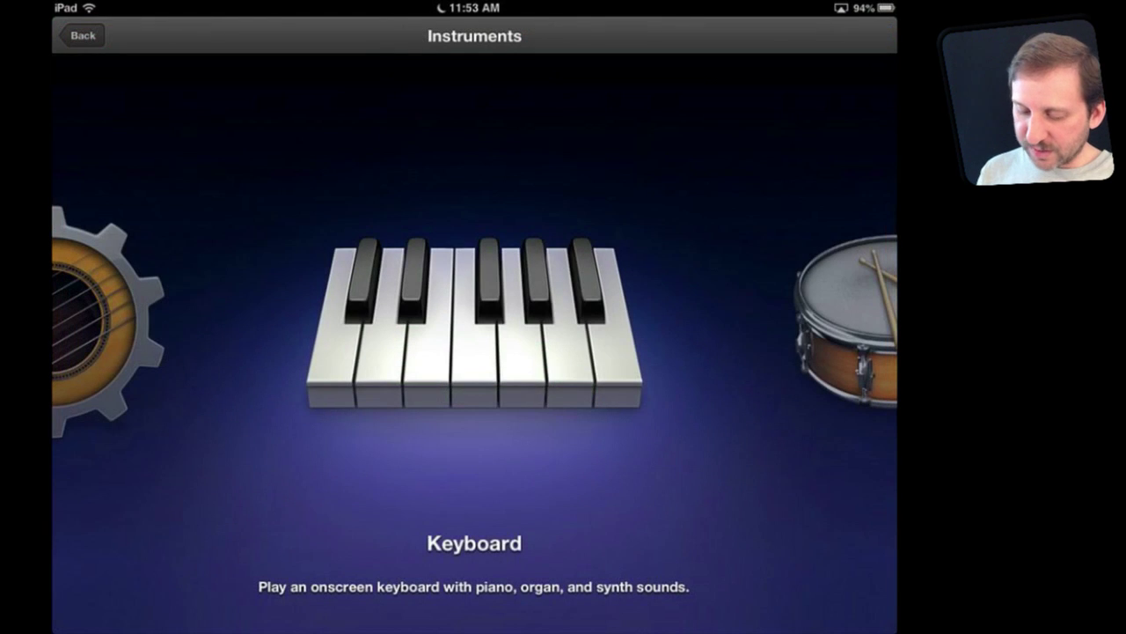
- Open the Smart Keyboard and keep Grand Piano as its sound
left_click_drag(352, 334, 616, 334)
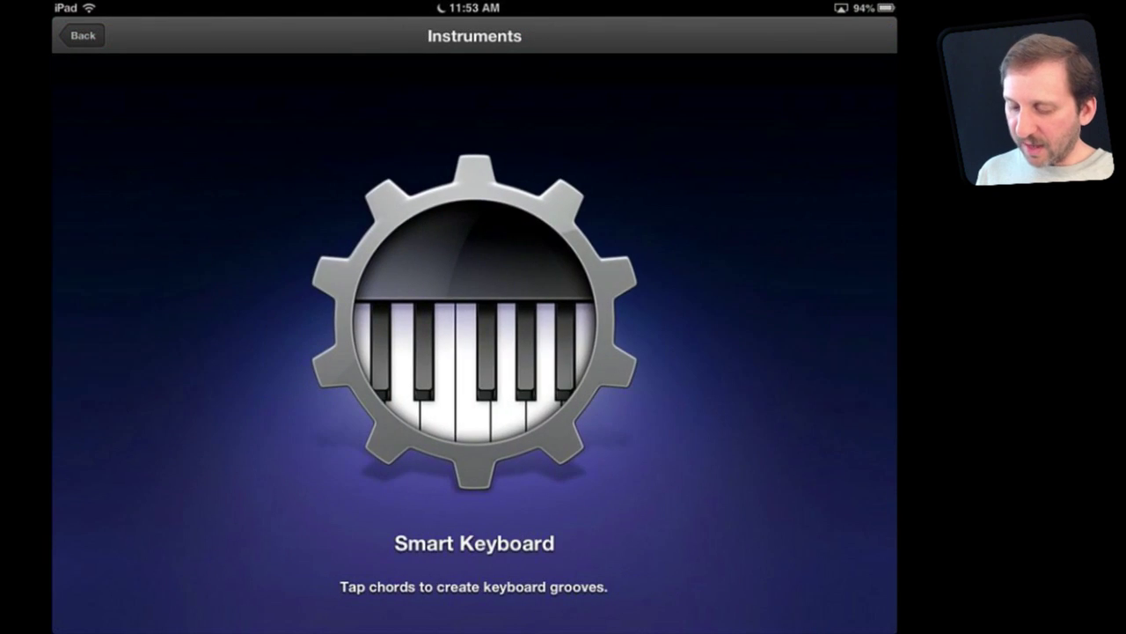
left_click(475, 334)
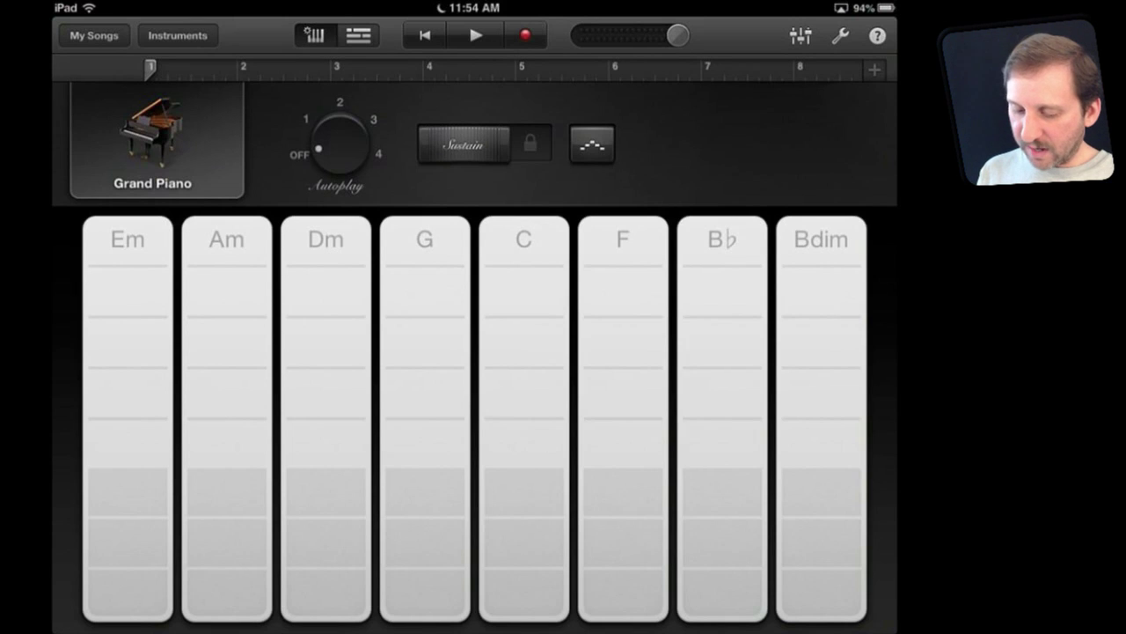
left_click(154, 141)
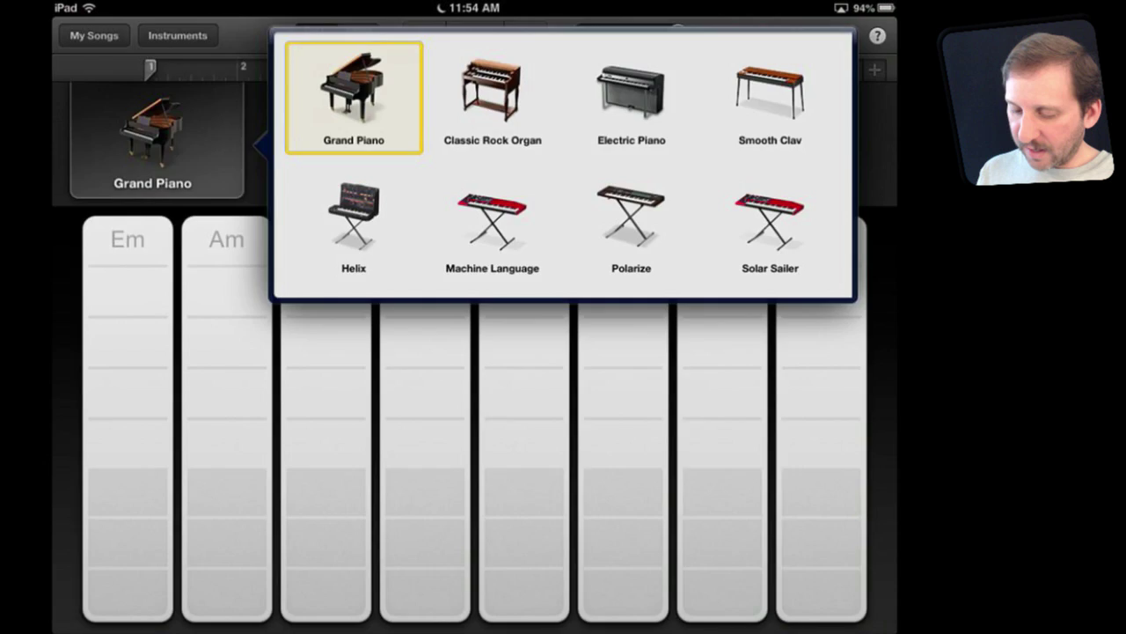
left_click(353, 97)
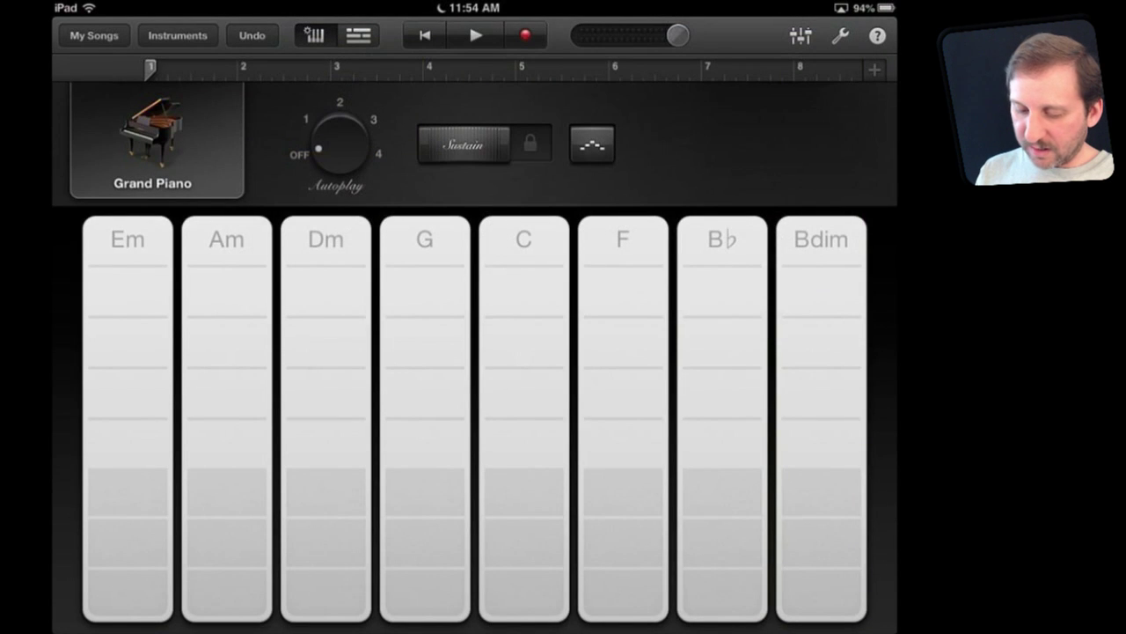
- Play the Em and Am chords and bass notes, then set Autoplay to 1
left_click(126, 289)
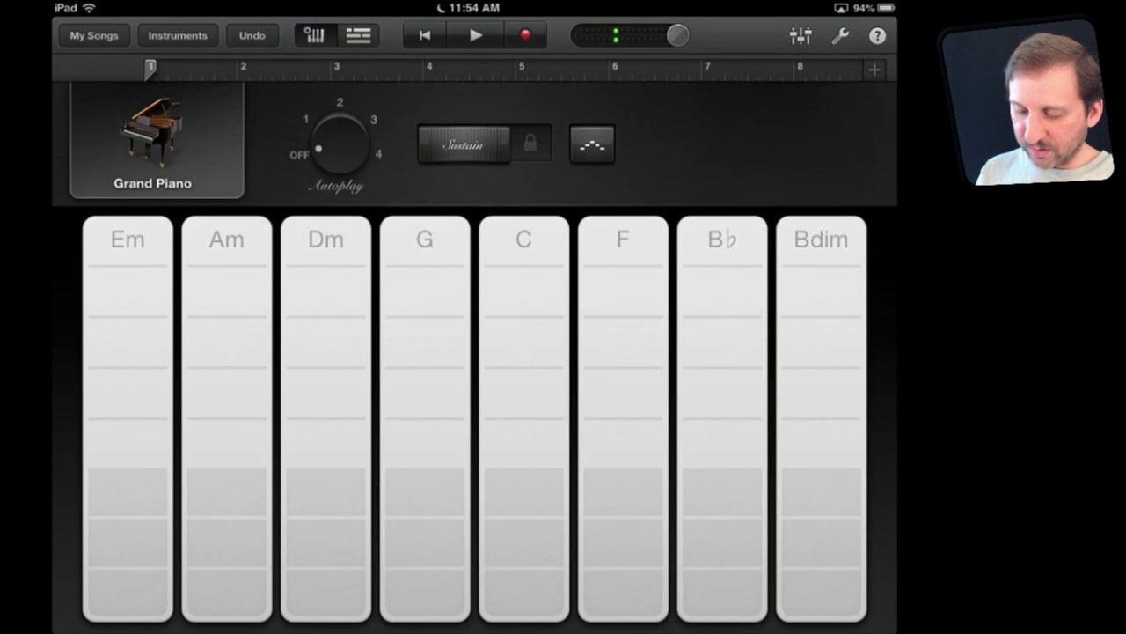
left_click(226, 287)
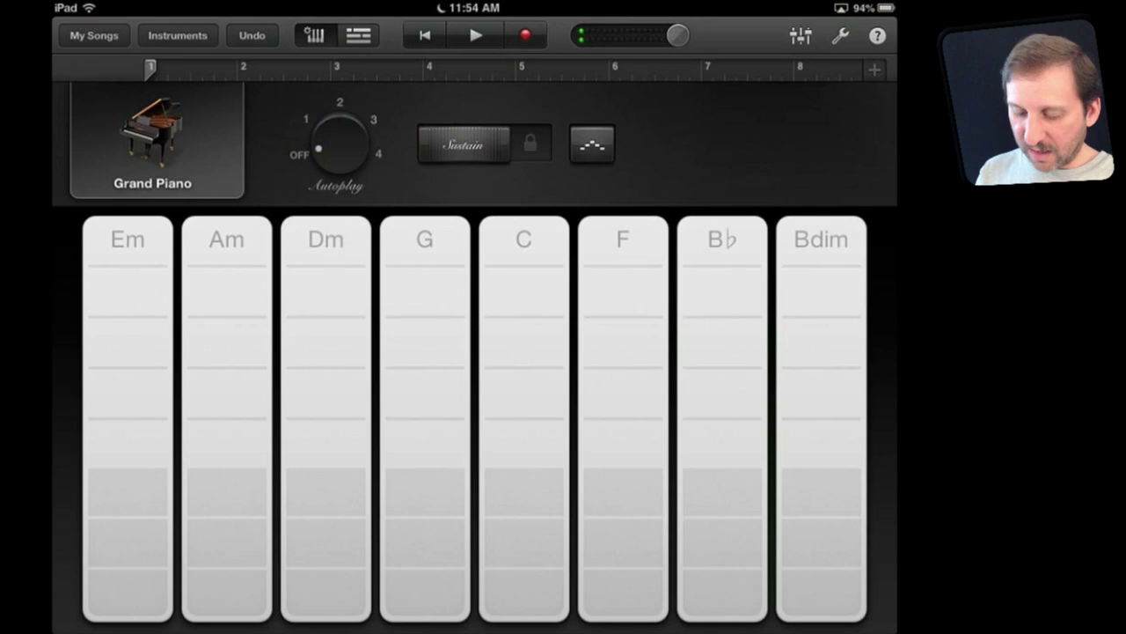
left_click(126, 543)
left_click(226, 545)
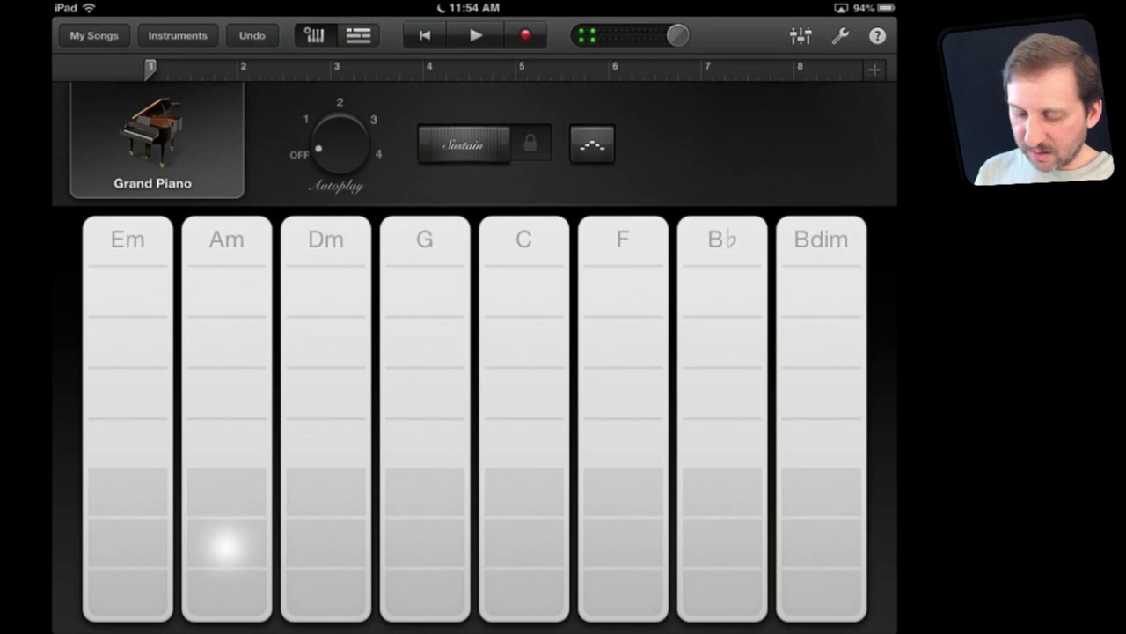
left_click(227, 493)
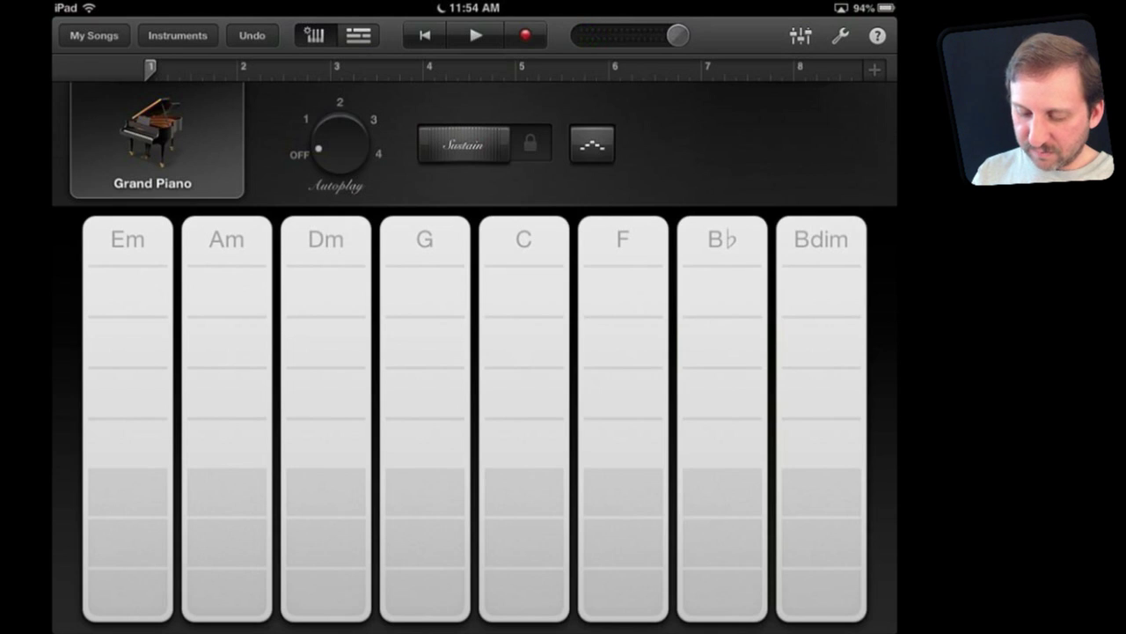
left_click(128, 338)
left_click(127, 496)
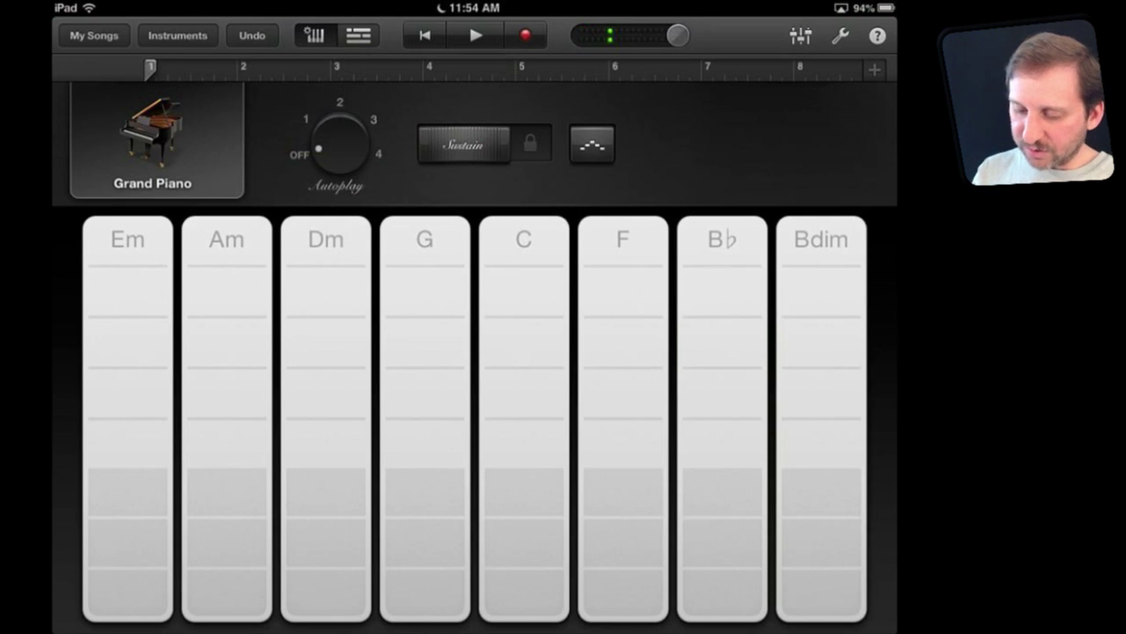
left_click_drag(342, 145, 328, 132)
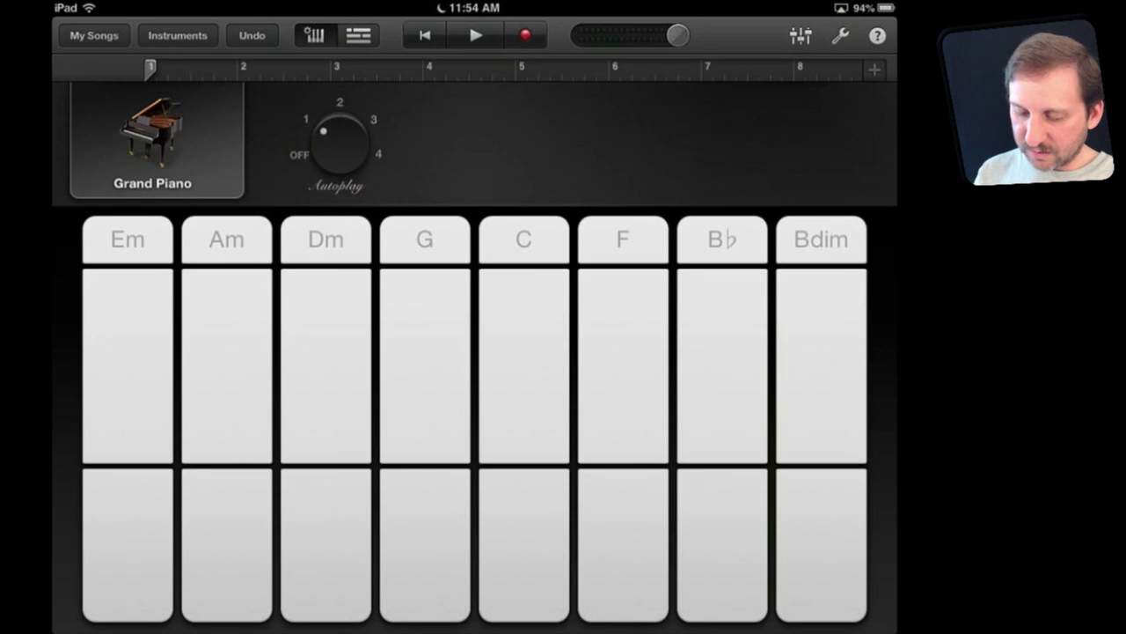
- Play Autoplay grooves on Em and Am, try pattern 2, then turn Autoplay off
left_click(127, 365)
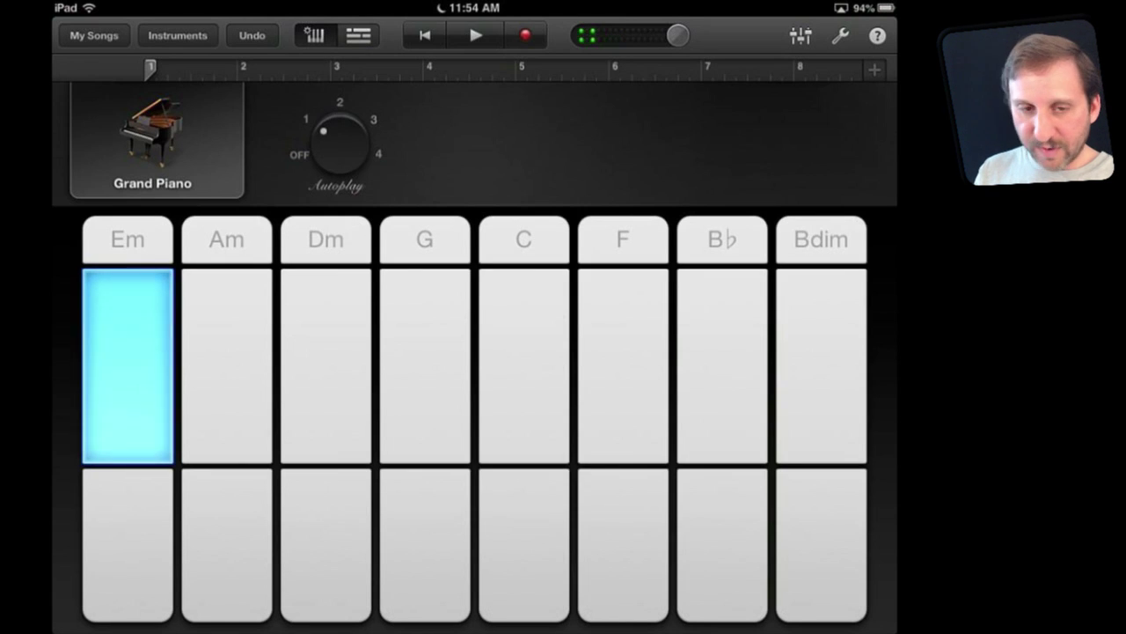
left_click(128, 543)
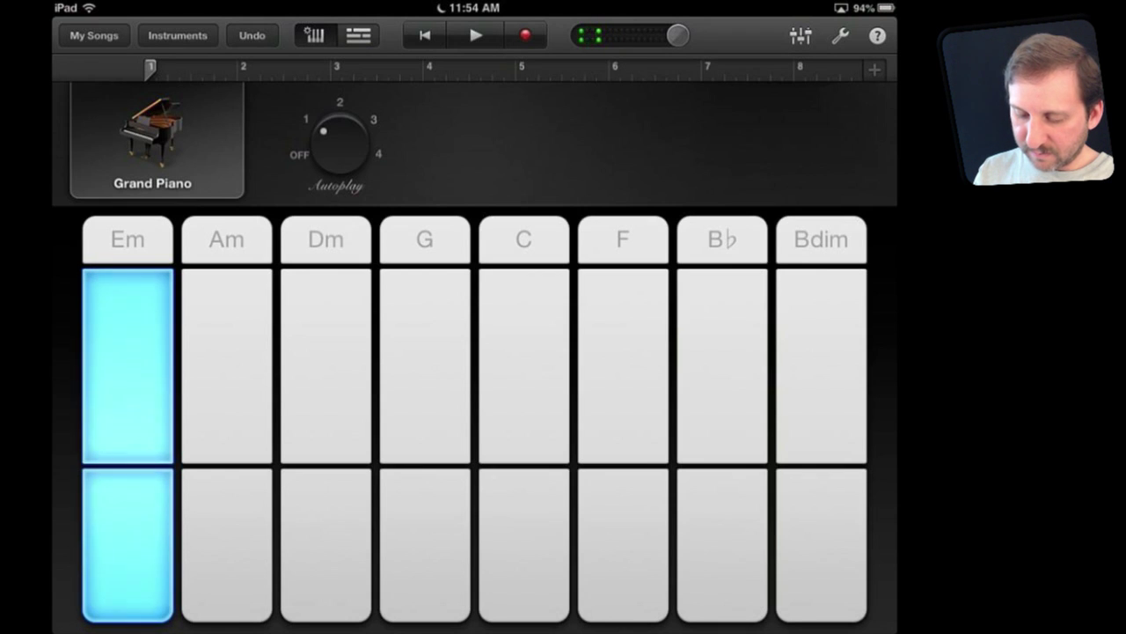
left_click(226, 240)
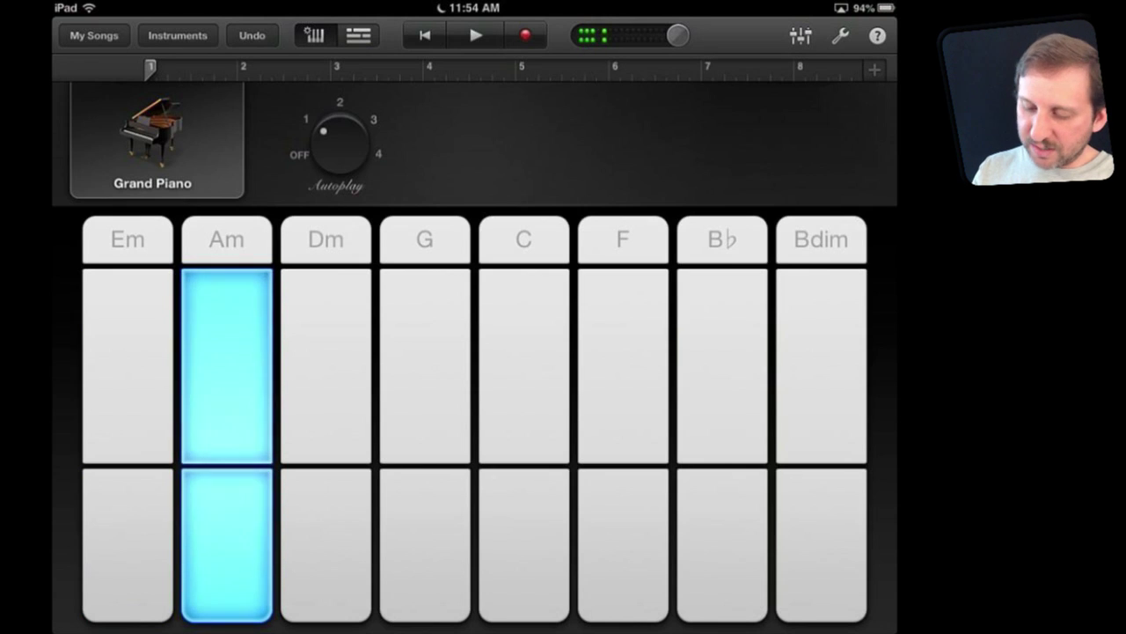
left_click(339, 102)
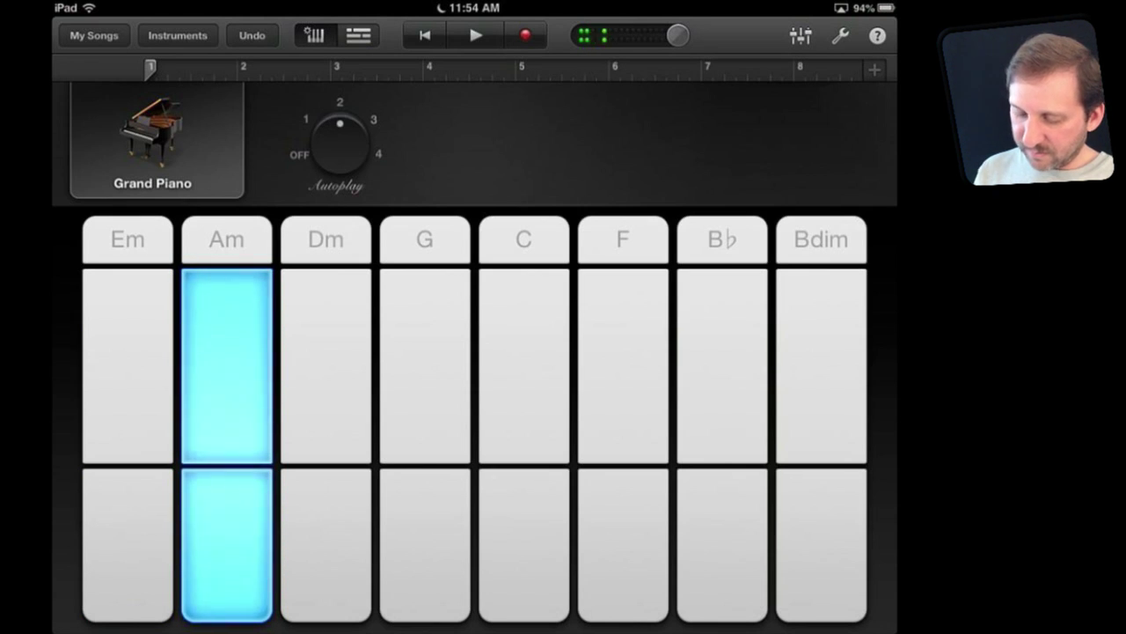
left_click(300, 154)
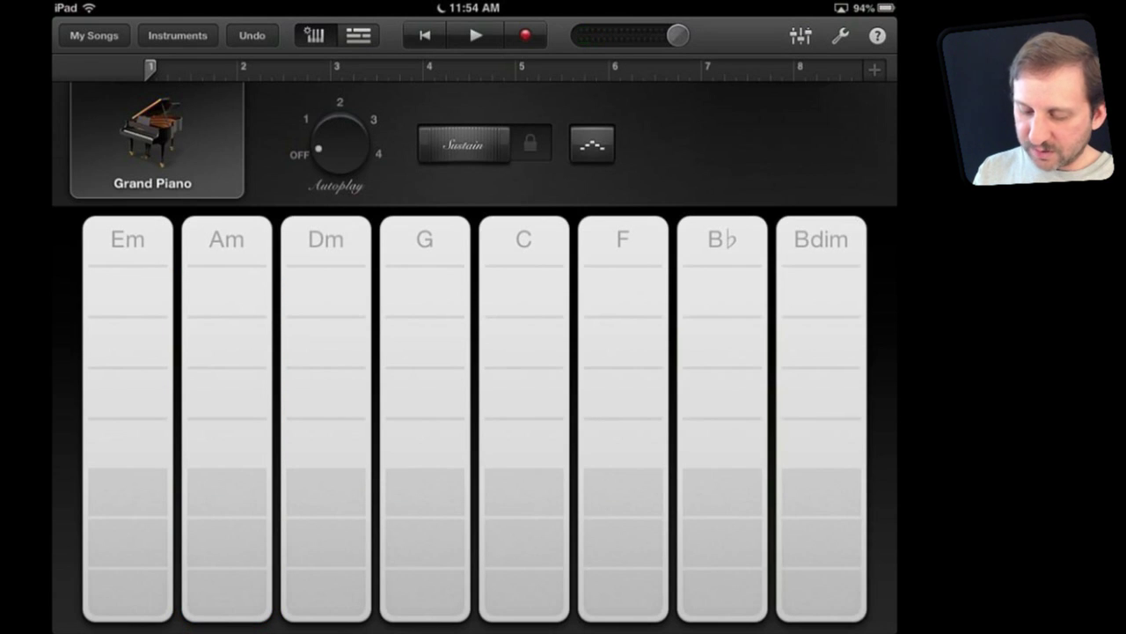
- Play Em, Am, Dm and G chords manually, with G voicings and C
left_click(127, 239)
left_click(227, 239)
left_click(325, 239)
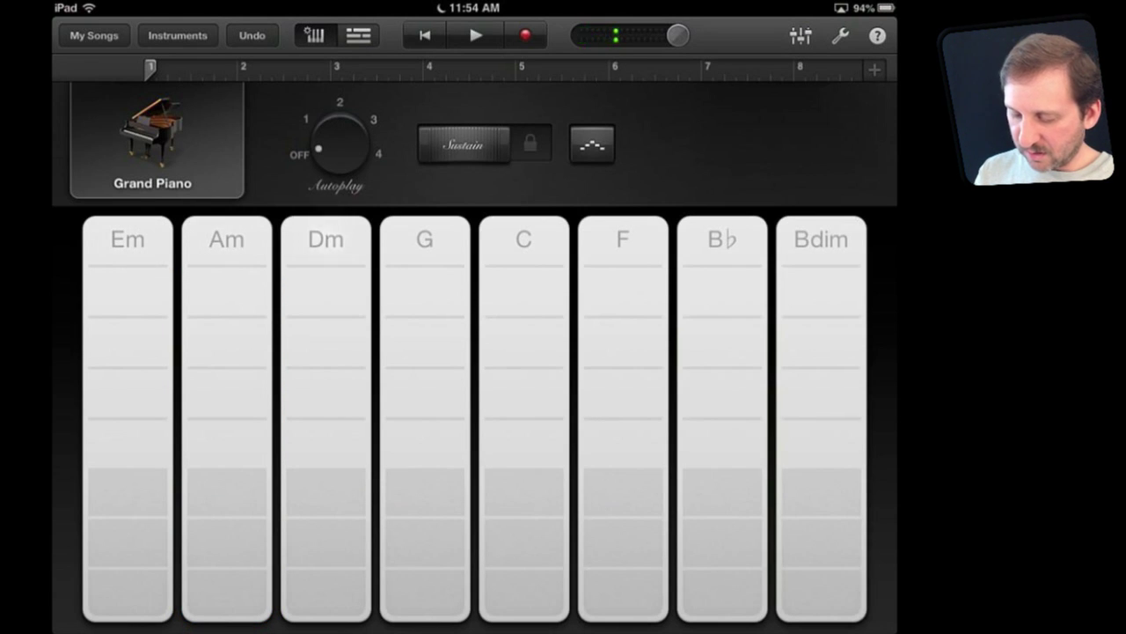
left_click(424, 240)
left_click(424, 339)
left_click(424, 394)
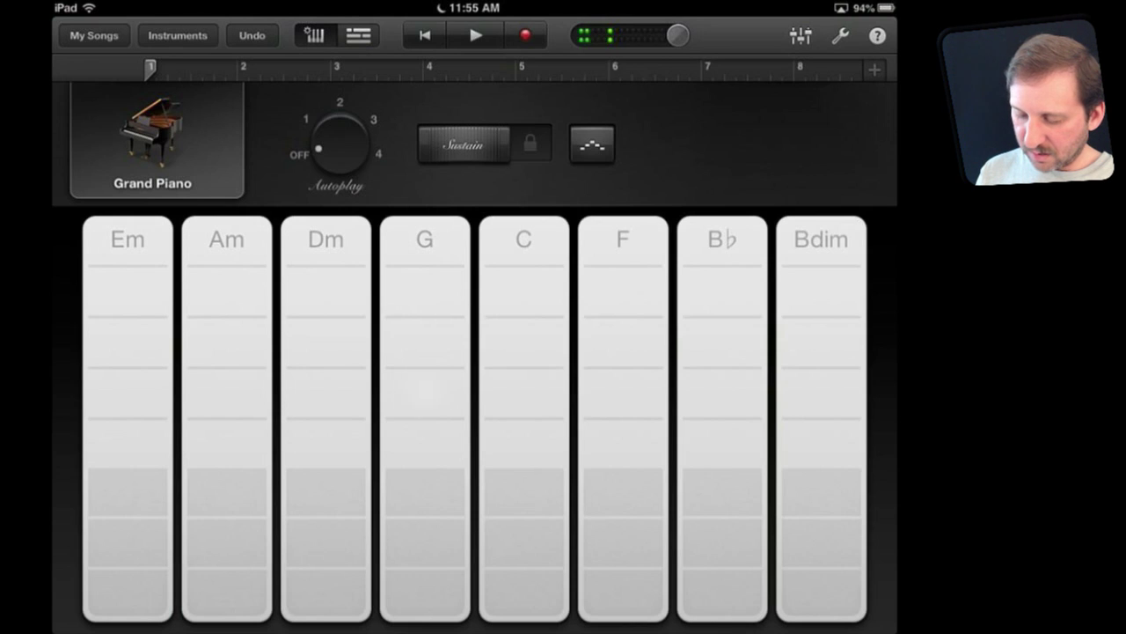
left_click(523, 540)
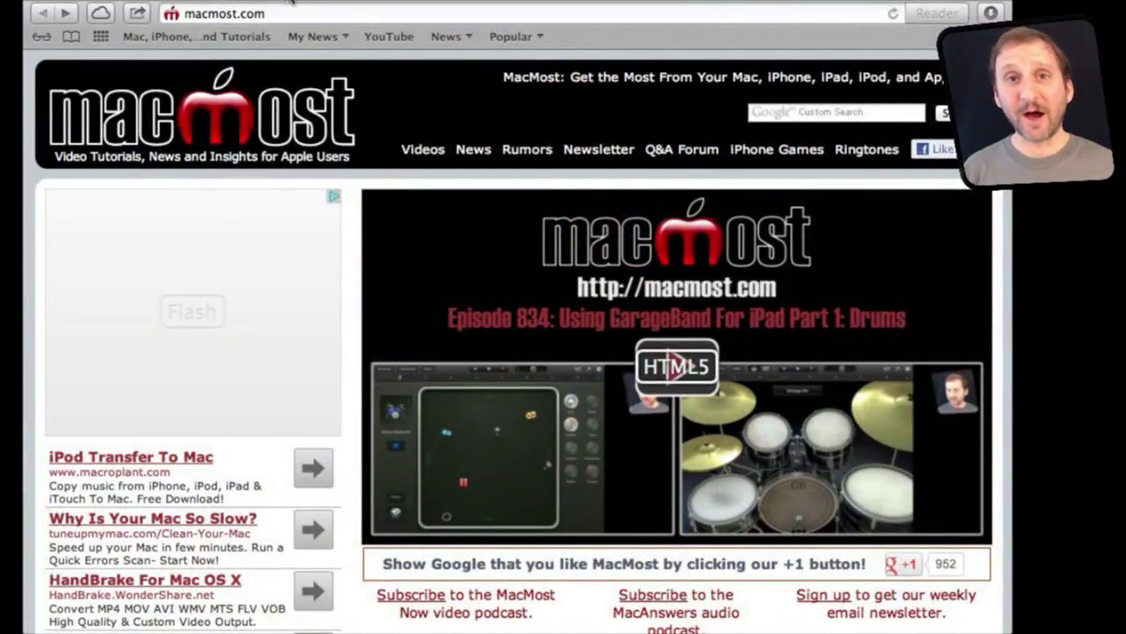
- Open the '18 Google Search Tricks' episode from macmost.com and scroll to its video
scroll(487, 359, "down", 10)
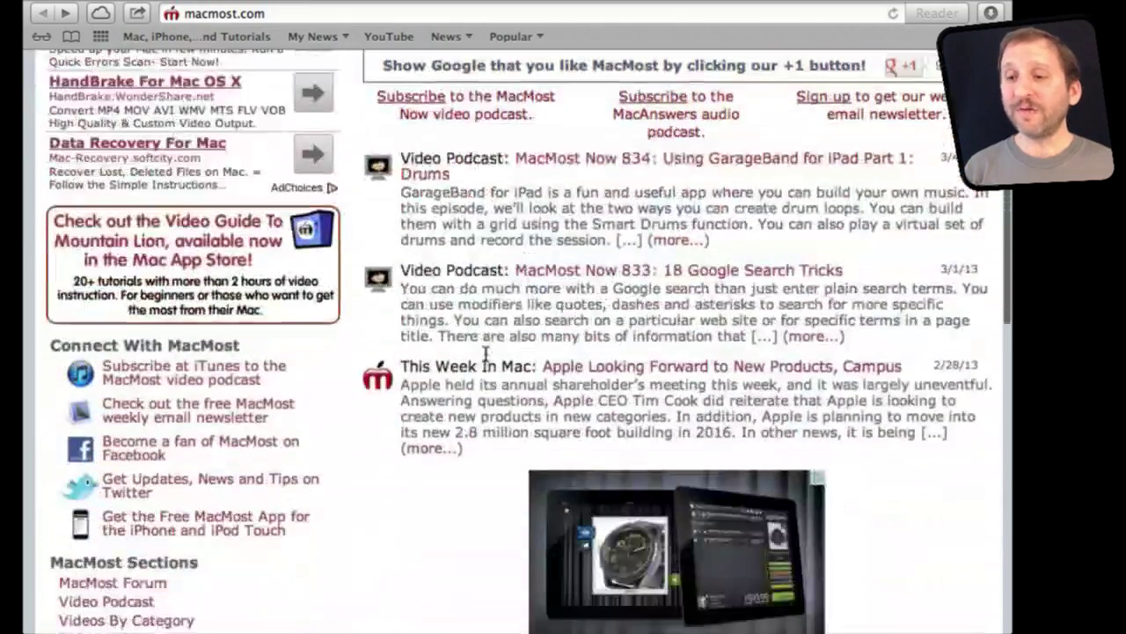
left_click(571, 244)
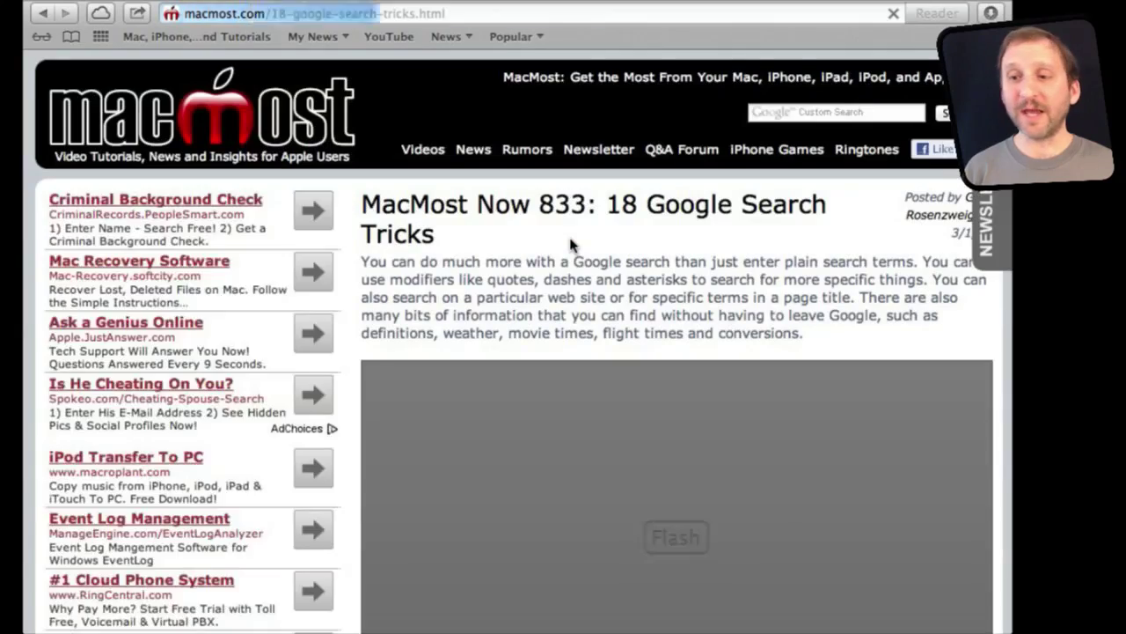
scroll(566, 370, "down", 5)
scroll(564, 337, "down", 2)
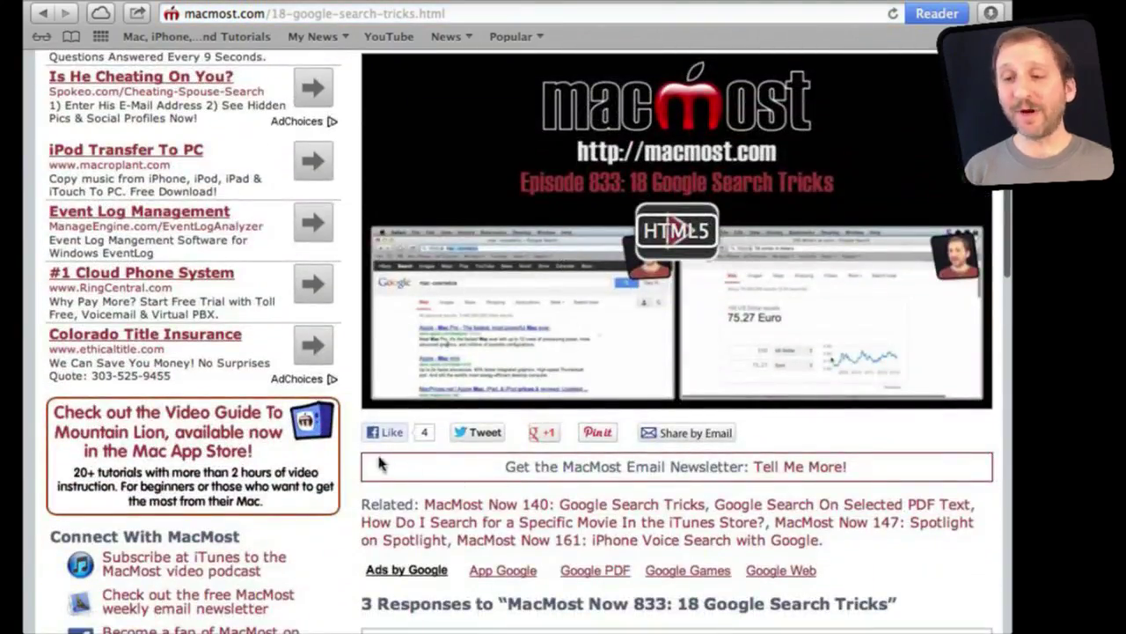